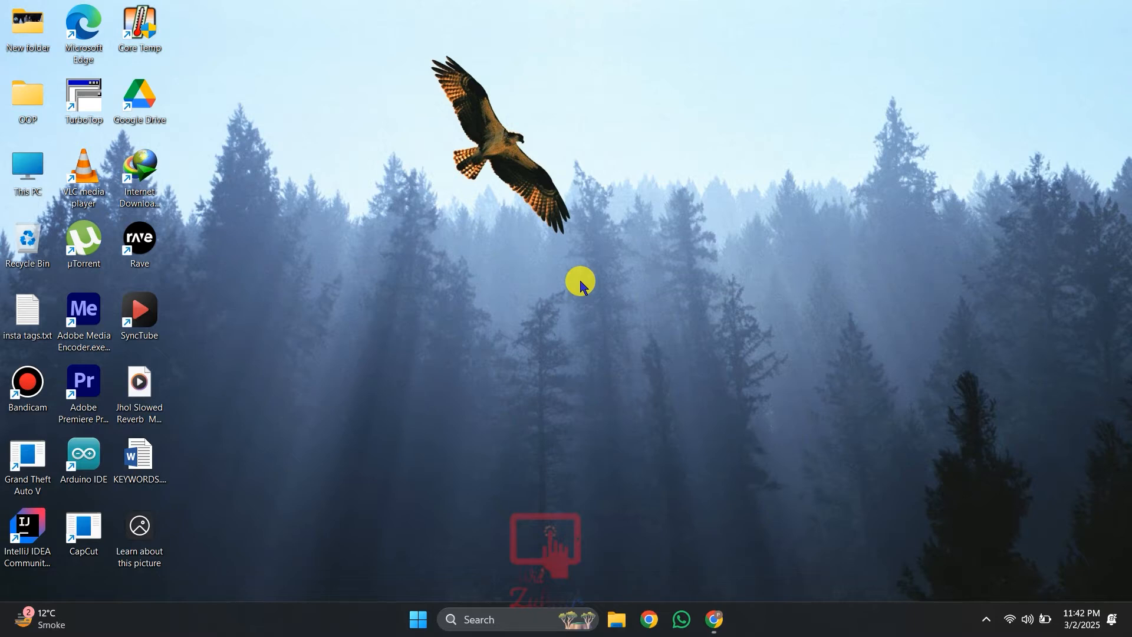
# Step: Switch to Chrome and search Google for 'xammp'
pyautogui.click(325, 235)
pyautogui.moveTo(325, 235); pyautogui.dragTo(566, 508)
pyautogui.moveTo(259, 159); pyautogui.dragTo(758, 358)
pyautogui.hotkey('alt', 'Tab')
pyautogui.click(579, 266)
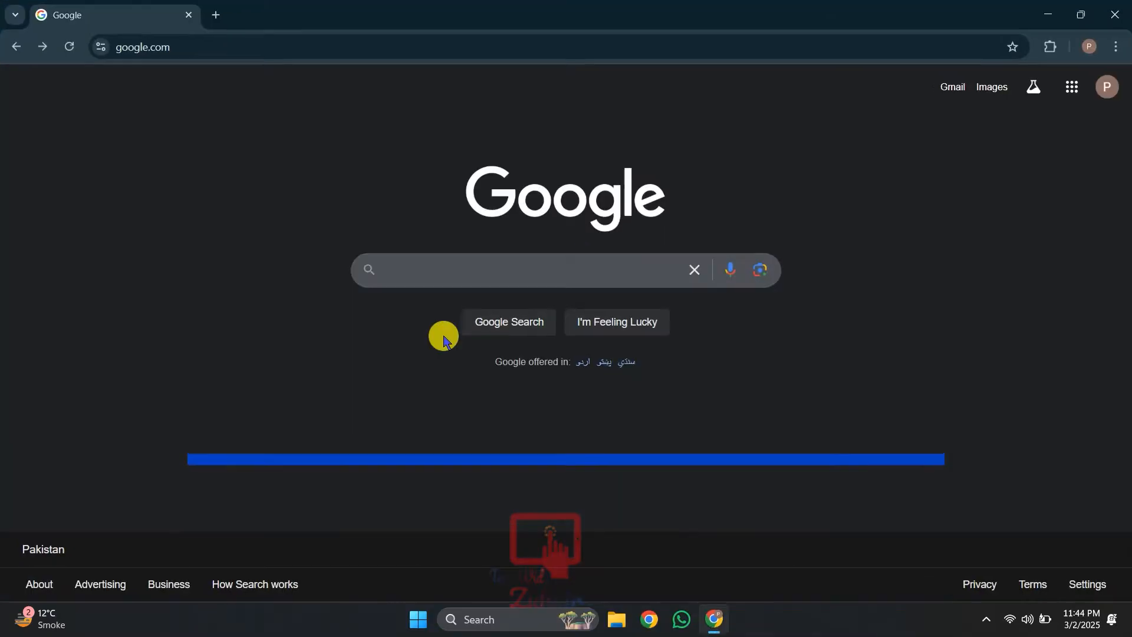
pyautogui.click(466, 278)
pyautogui.write('xa')
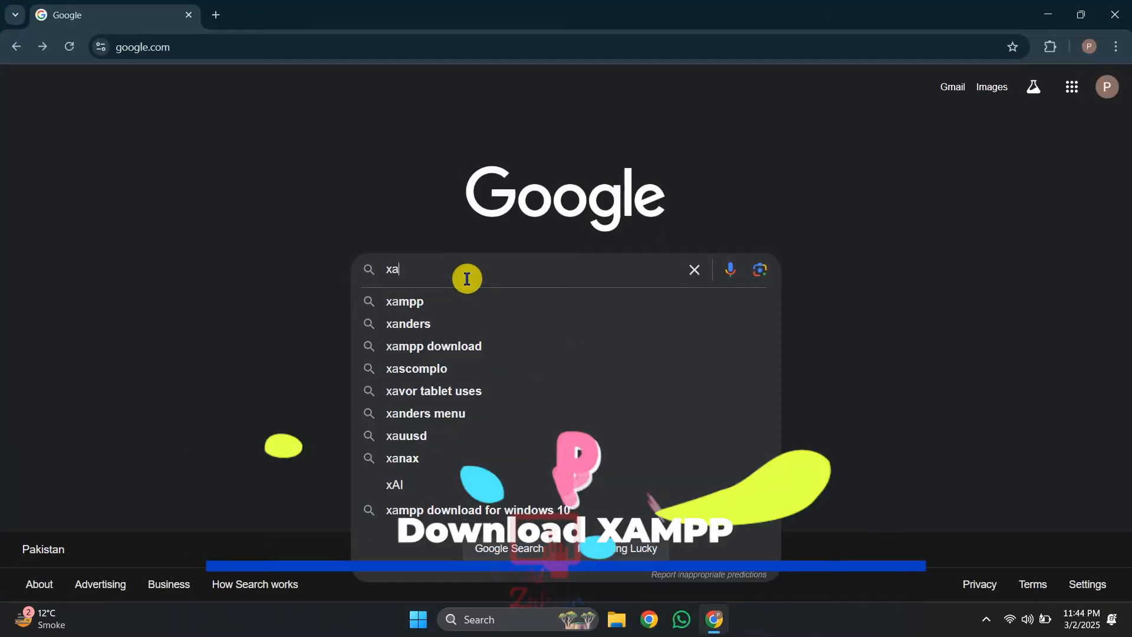
pyautogui.write('mmp')
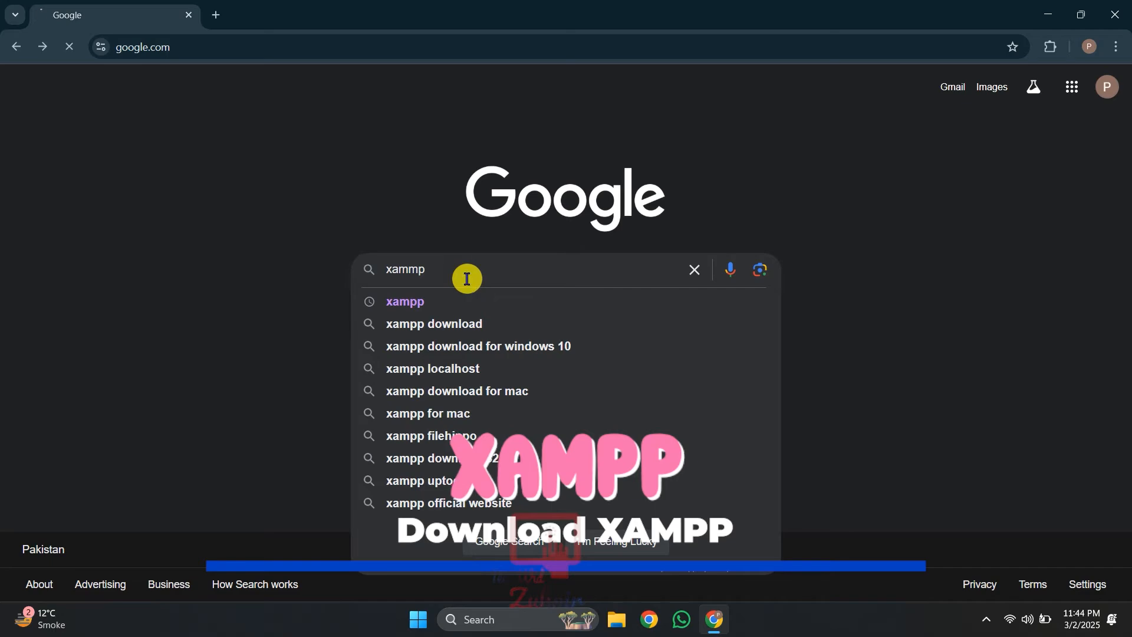
pyautogui.press('Return')
# Step: Accept the corrected spelling 'xampp' and open the Uptodown XAMPP for Windows result
pyautogui.scroll(-1, 565, 239)
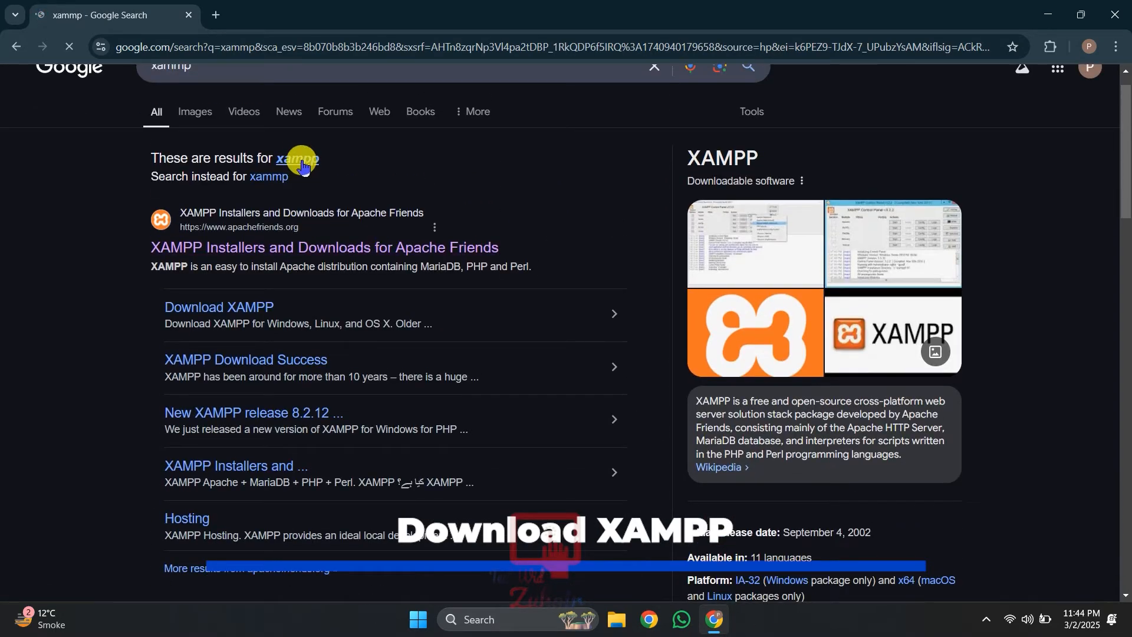
pyautogui.moveTo(302, 157); pyautogui.dragTo(366, 196)
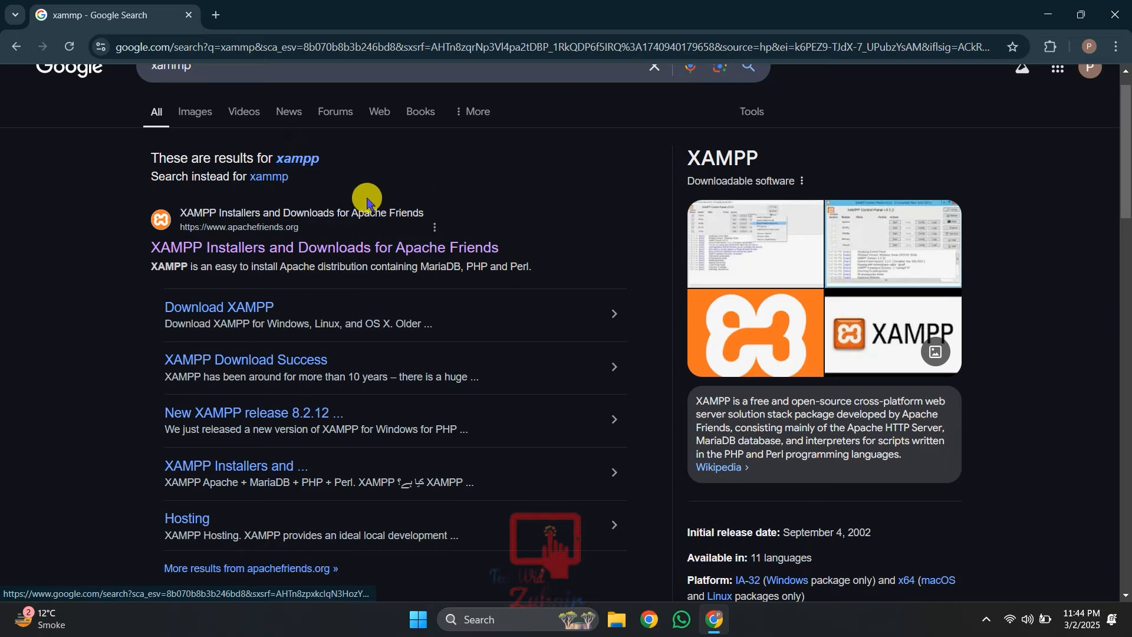
pyautogui.click(310, 160)
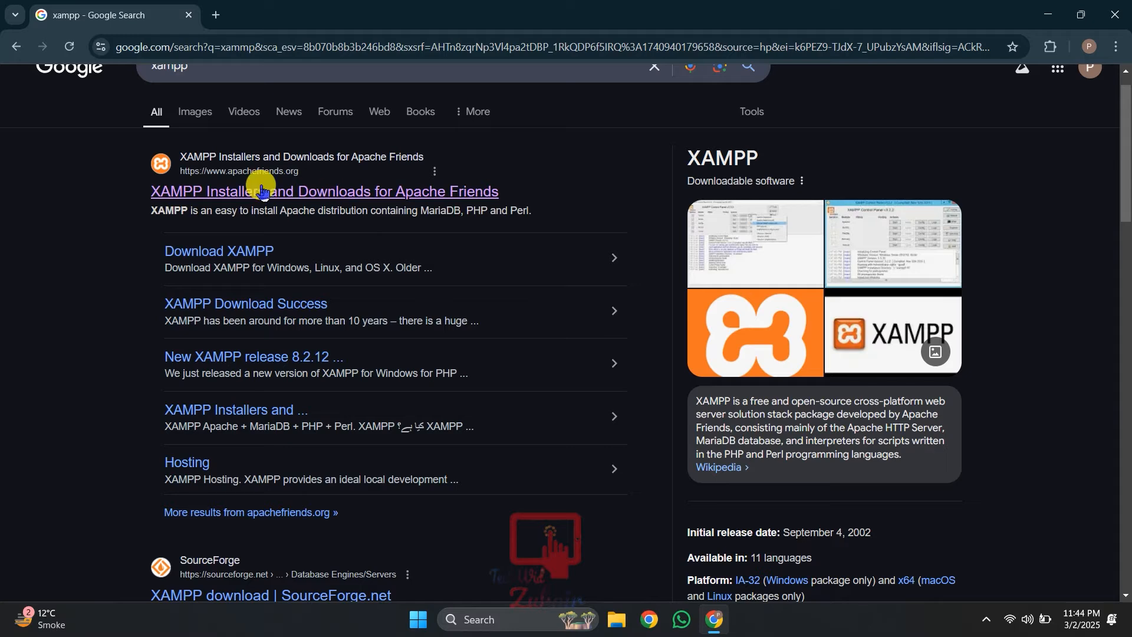
pyautogui.scroll(-5, 297, 208)
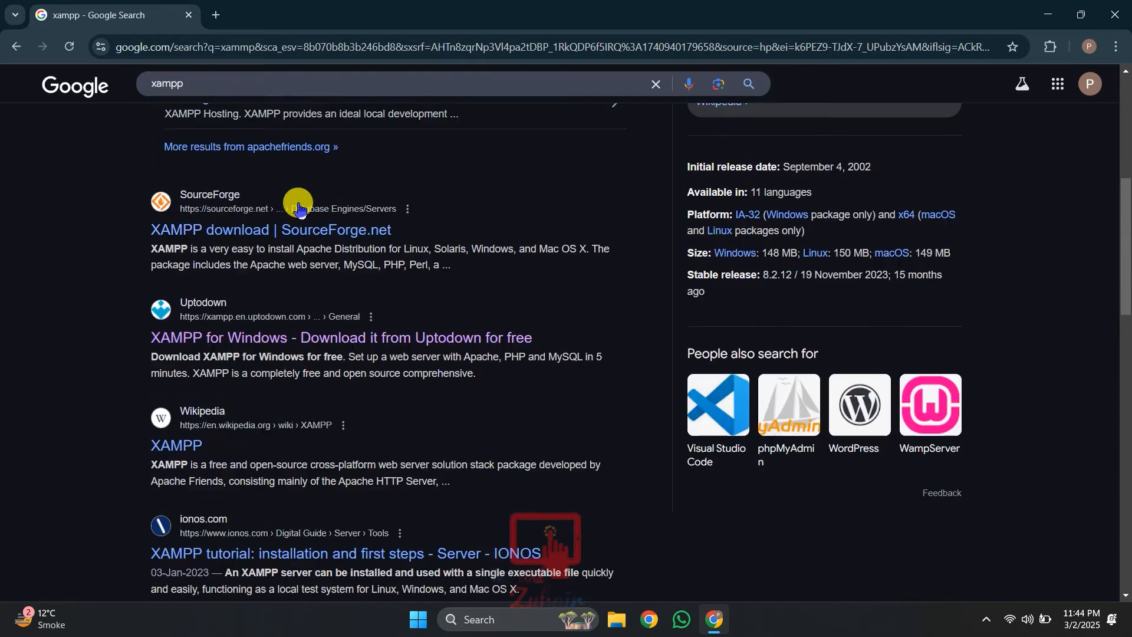
pyautogui.click(240, 340)
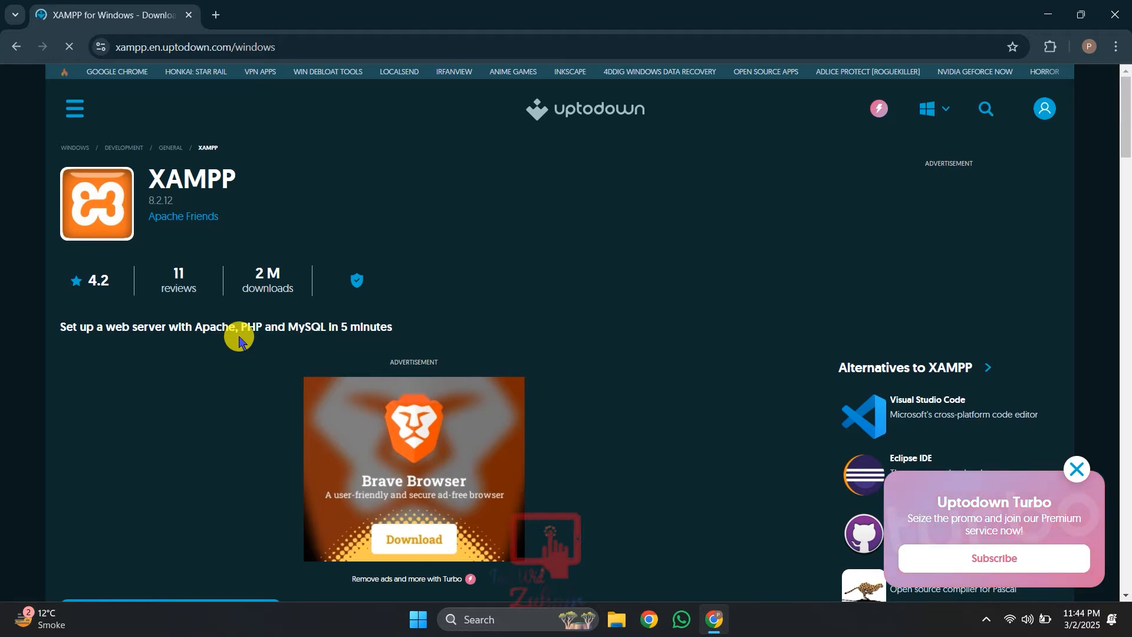
# Step: Go to the latest XAMPP 8.2.12 page and start the installer download, accepting the duplicate
pyautogui.scroll(-5, 238, 339)
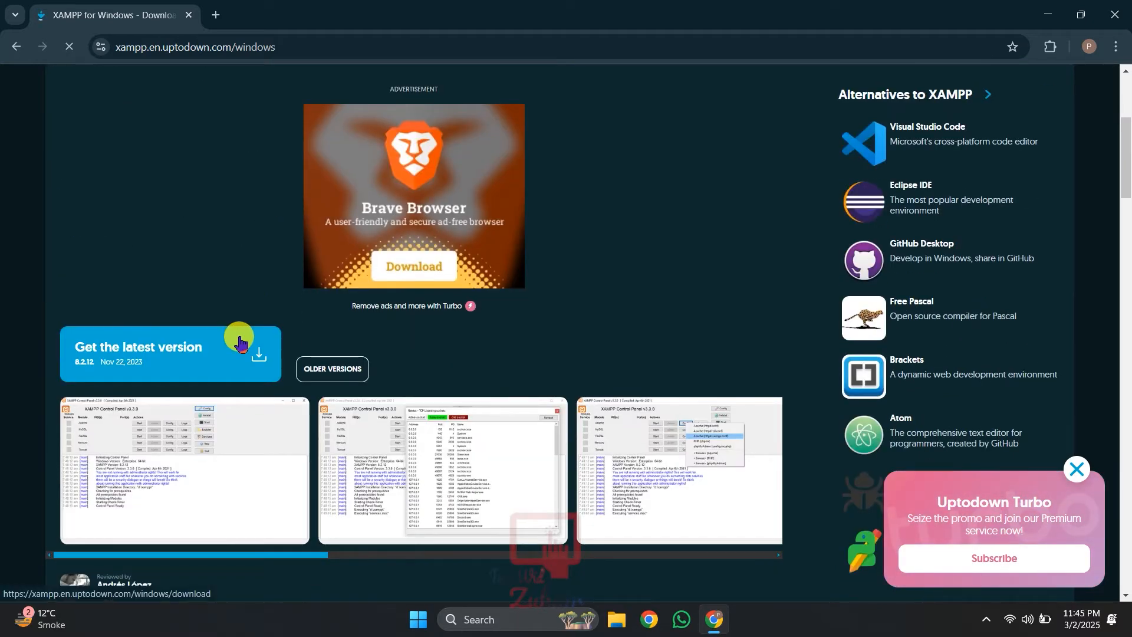
pyautogui.click(162, 344)
pyautogui.scroll(-5, 224, 292)
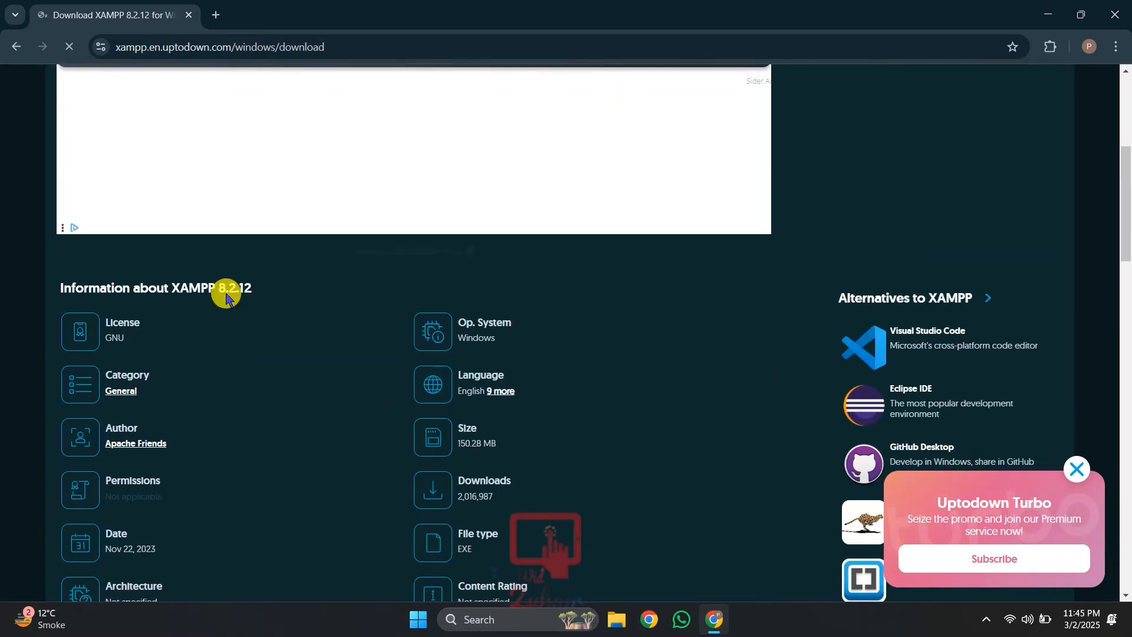
pyautogui.scroll(-8, 226, 295)
pyautogui.click(182, 294)
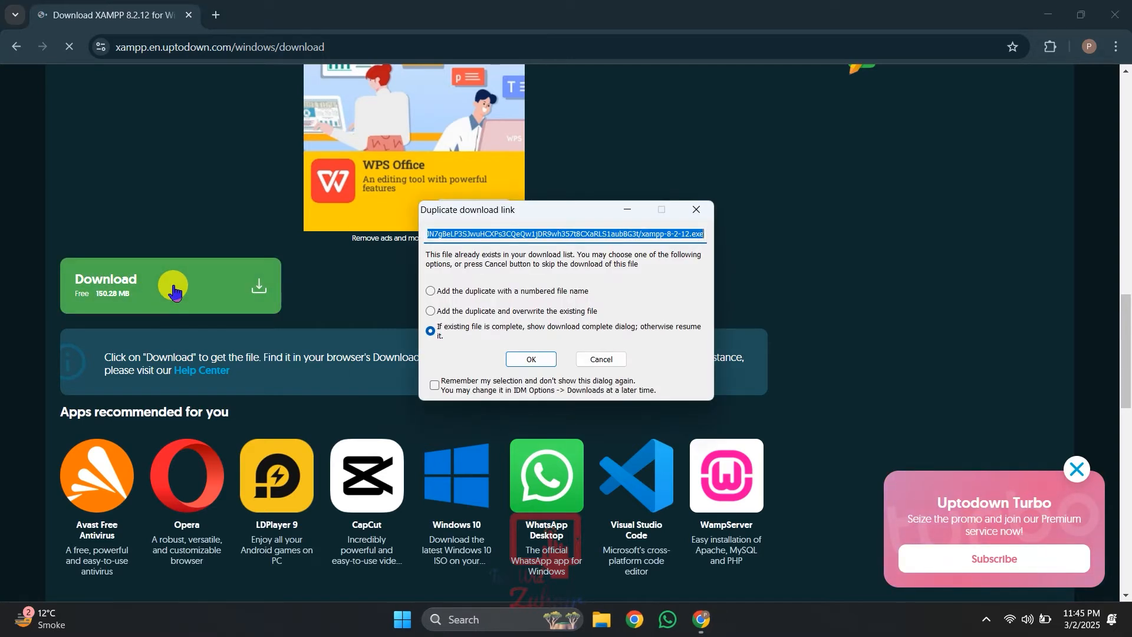
pyautogui.click(497, 380)
# Step: Start downloading xampp-8-2-12_2.exe in Internet Download Manager
pyautogui.click(566, 370)
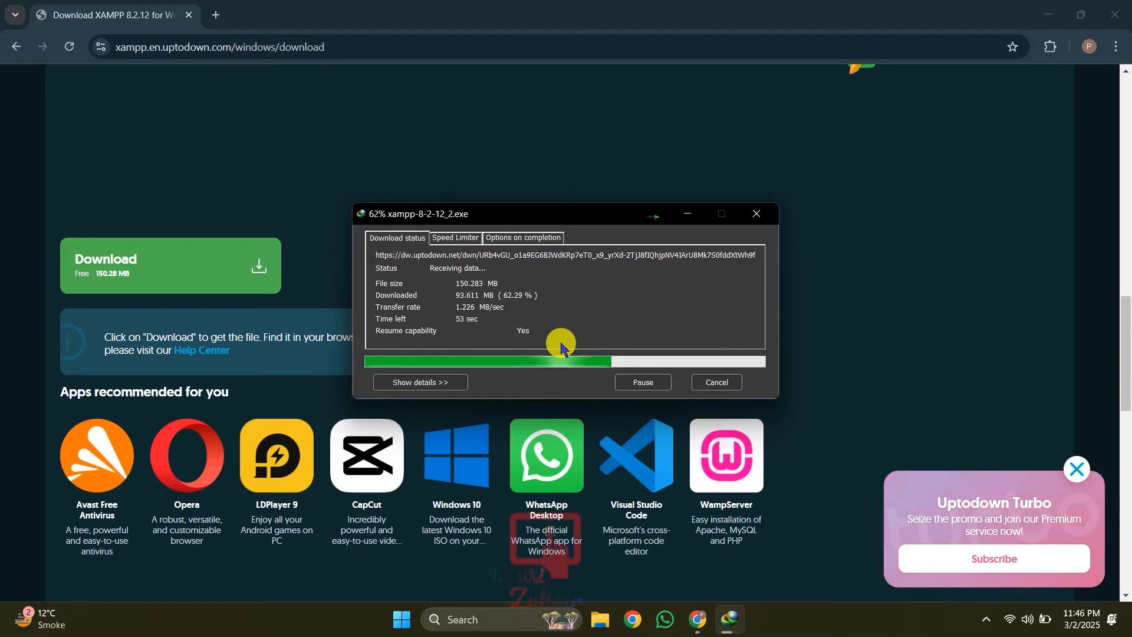
# Step: In a new tab, search 'wordpress download' and open the 'Download – WordPress.org' result
pyautogui.click(214, 14)
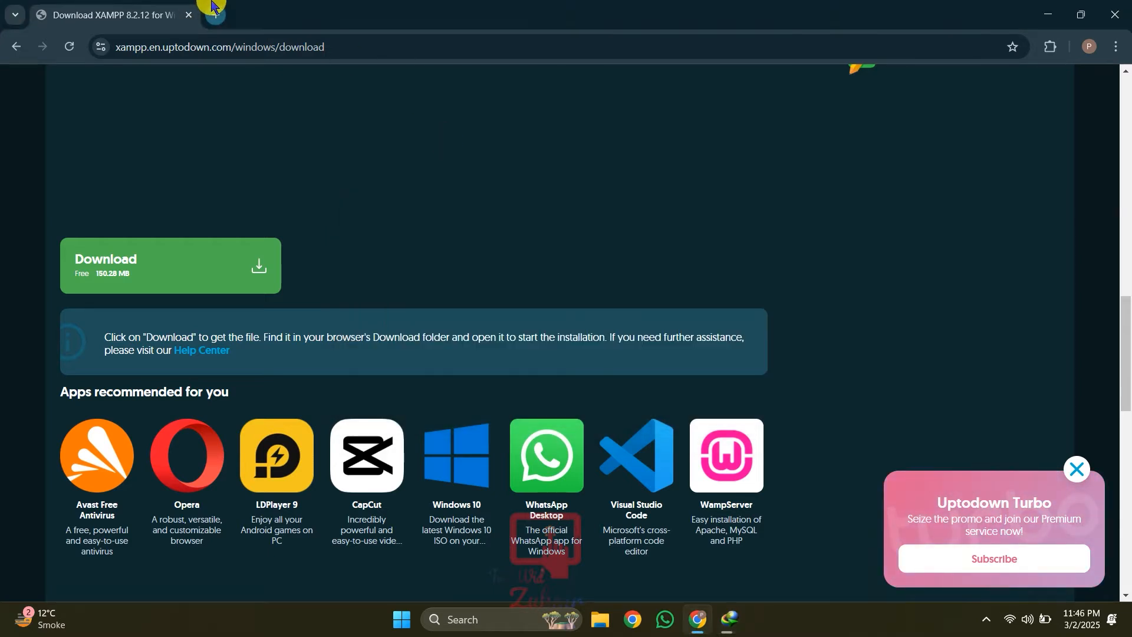
pyautogui.write('wordp')
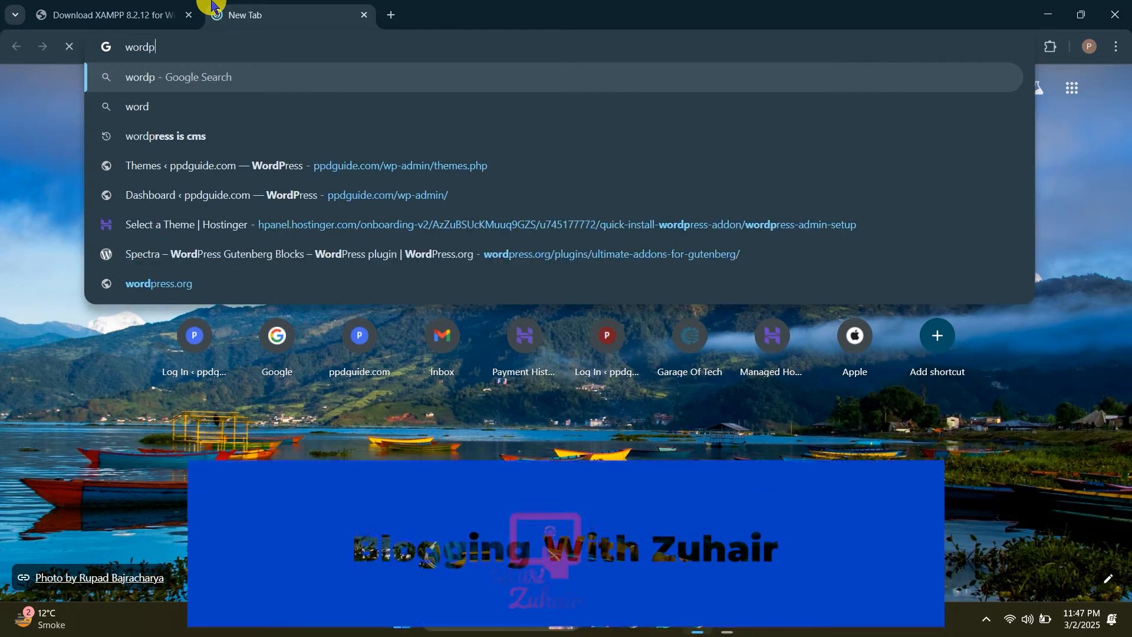
pyautogui.write('ress ')
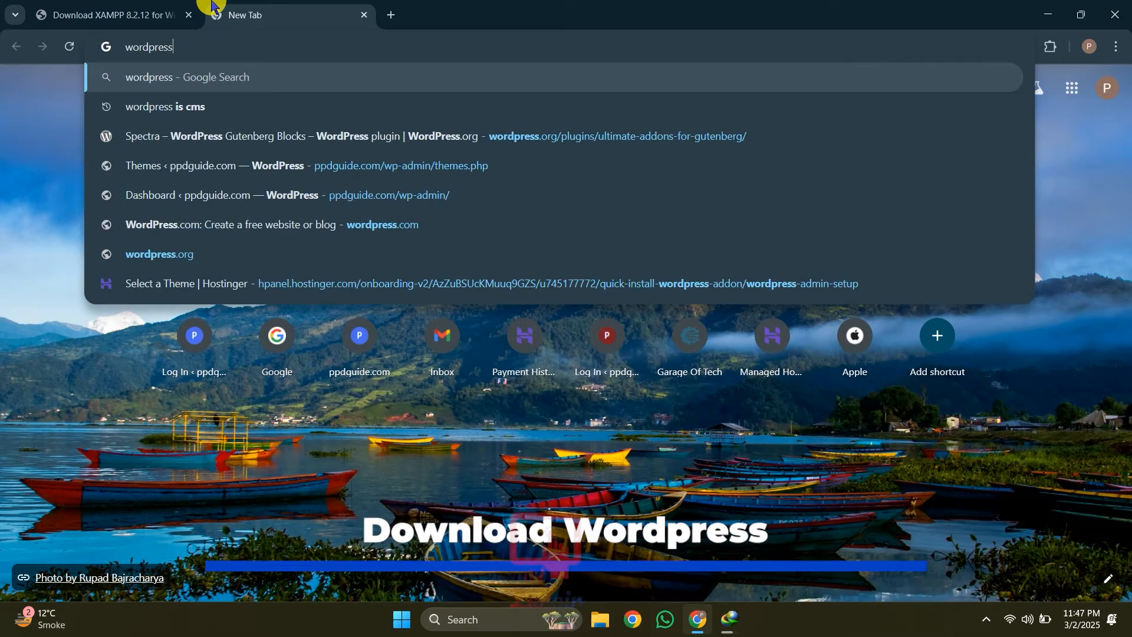
pyautogui.write('download')
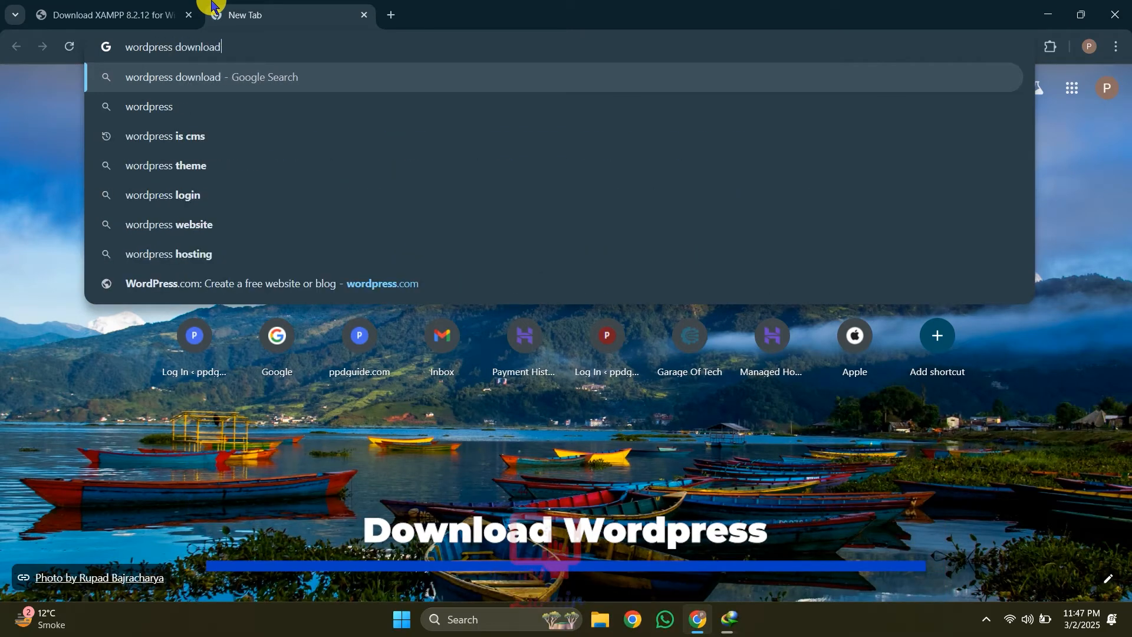
pyautogui.press('Return')
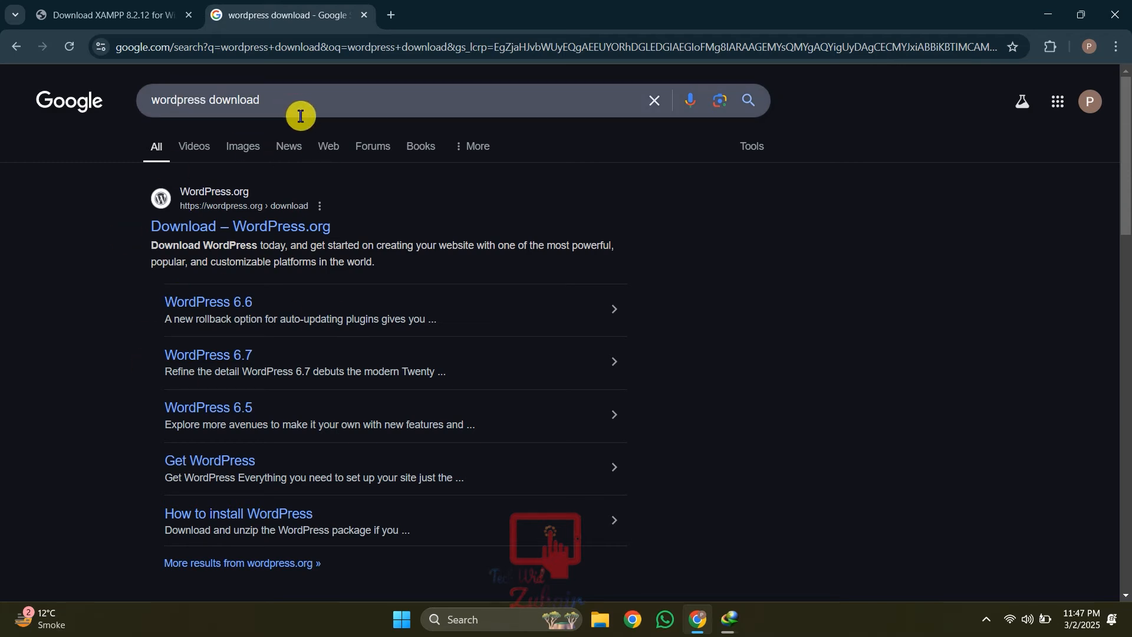
pyautogui.scroll(-2, 362, 412)
pyautogui.scroll(-4, 362, 412)
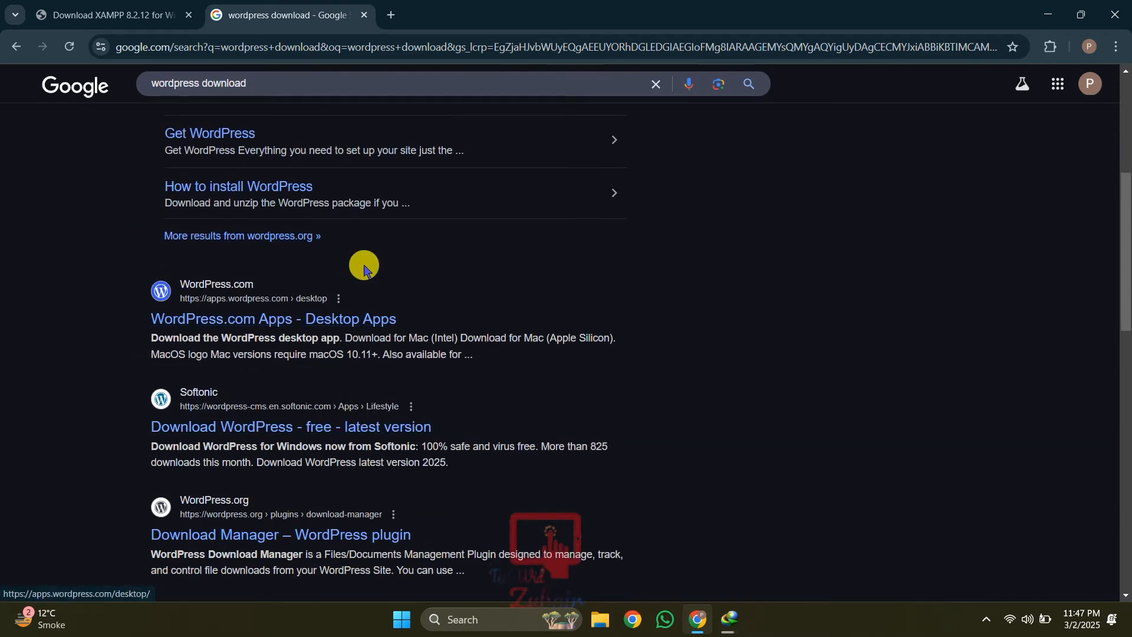
pyautogui.scroll(5, 373, 422)
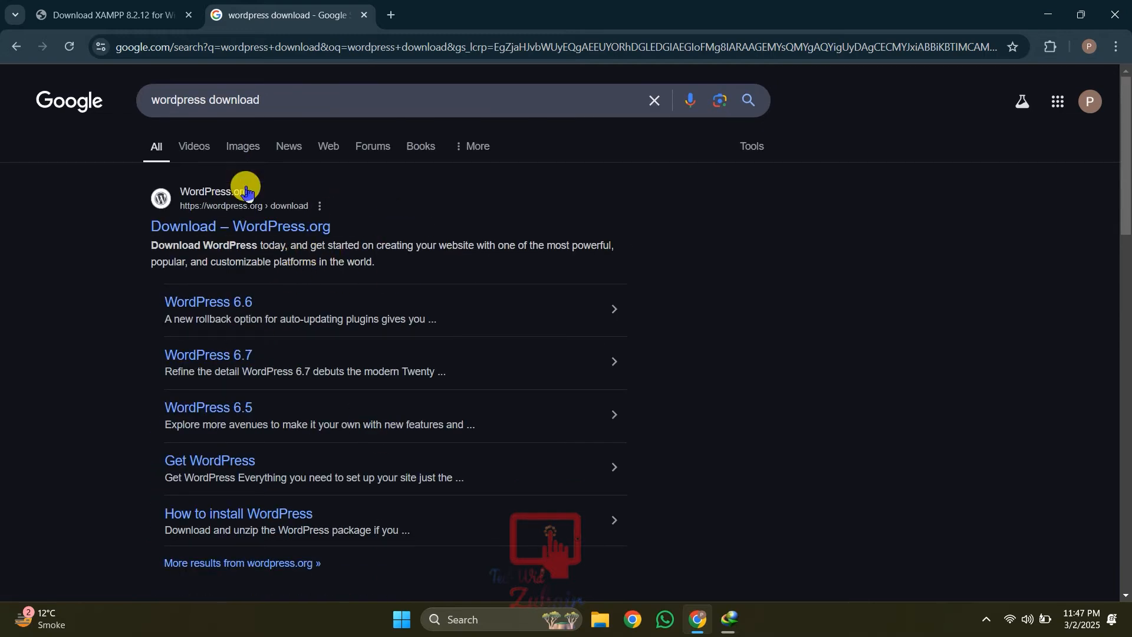
pyautogui.click(286, 227)
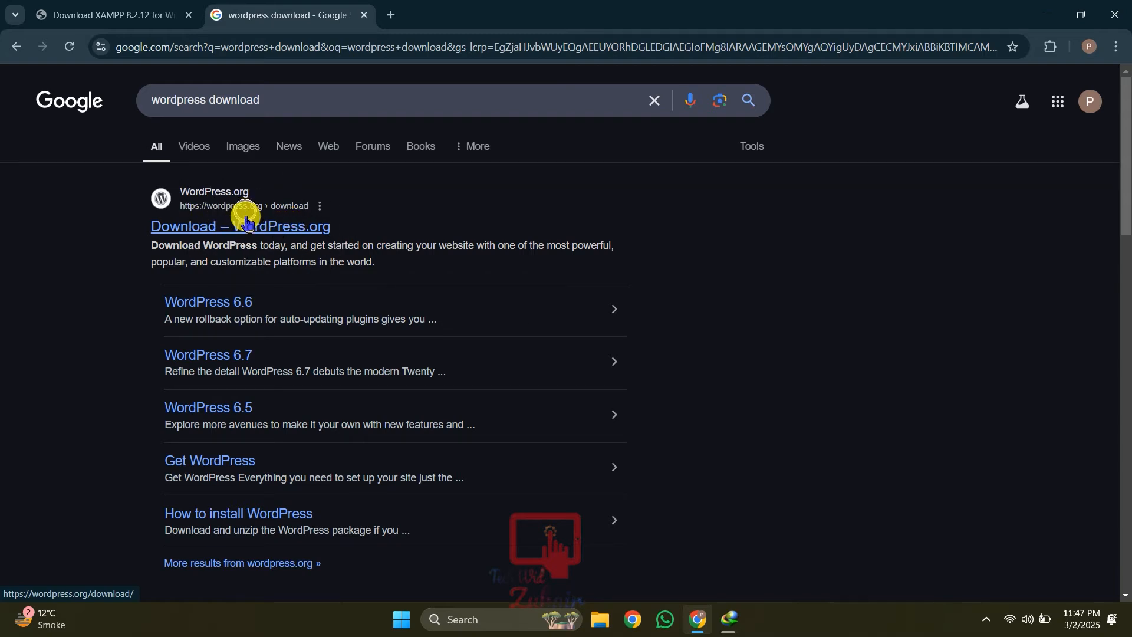
pyautogui.scroll(-1, 501, 267)
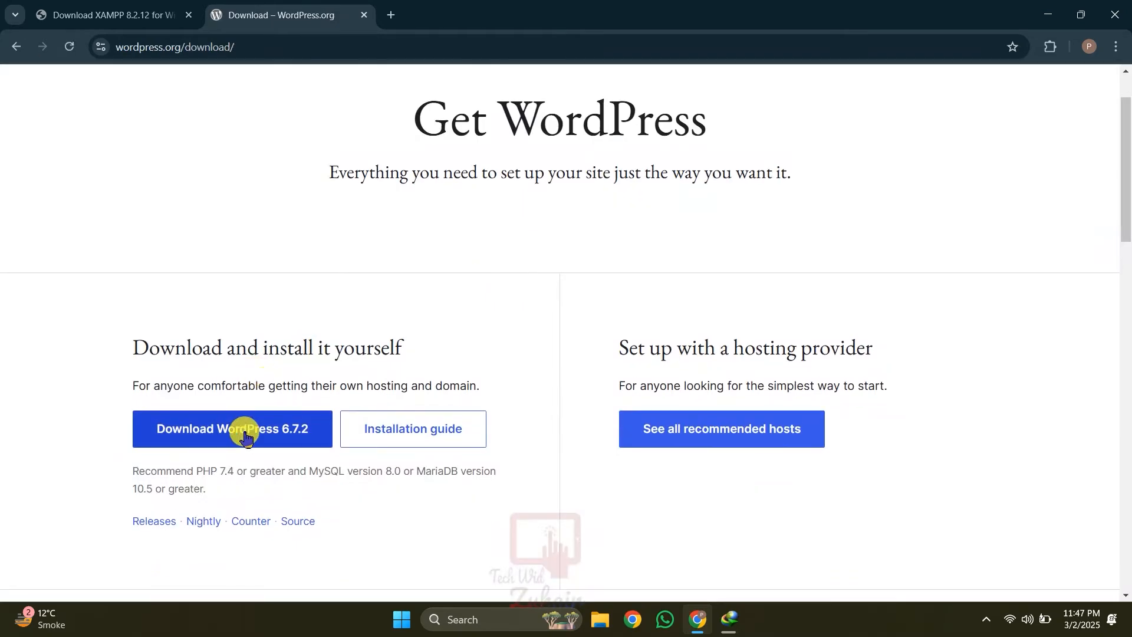
# Step: Download wordpress-6.7.2.zip through IDM, accepting the duplicate link, and close the thank-you popup
pyautogui.click(273, 435)
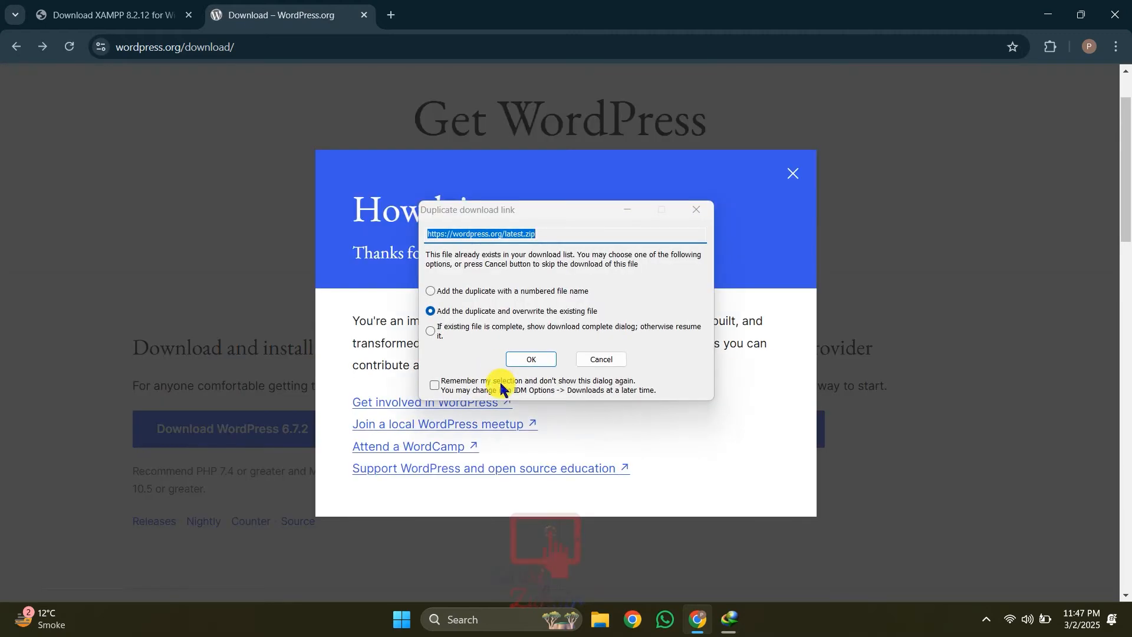
pyautogui.click(544, 364)
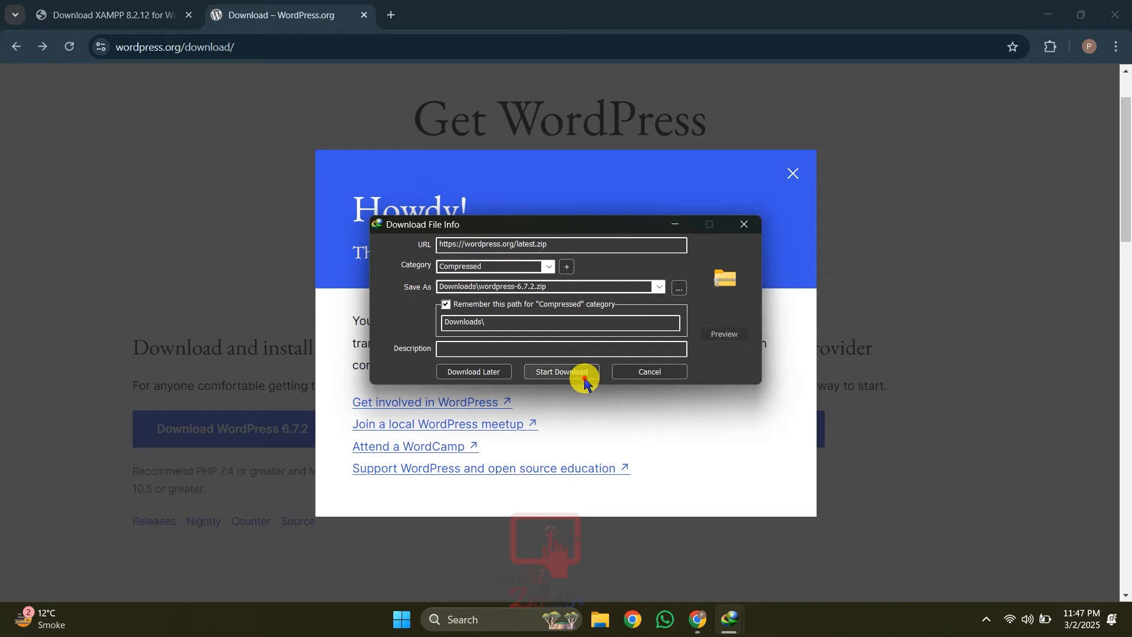
pyautogui.click(580, 379)
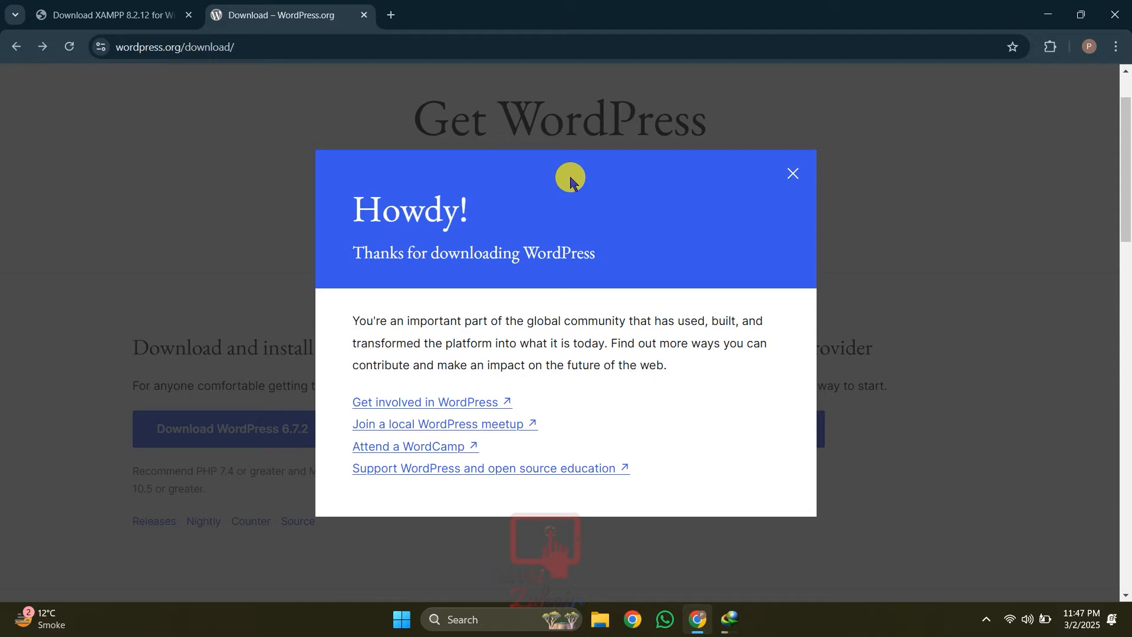
pyautogui.click(793, 173)
# Step: Bring up the WordPress download window and dismiss its download-complete notice
pyautogui.press('super+d')
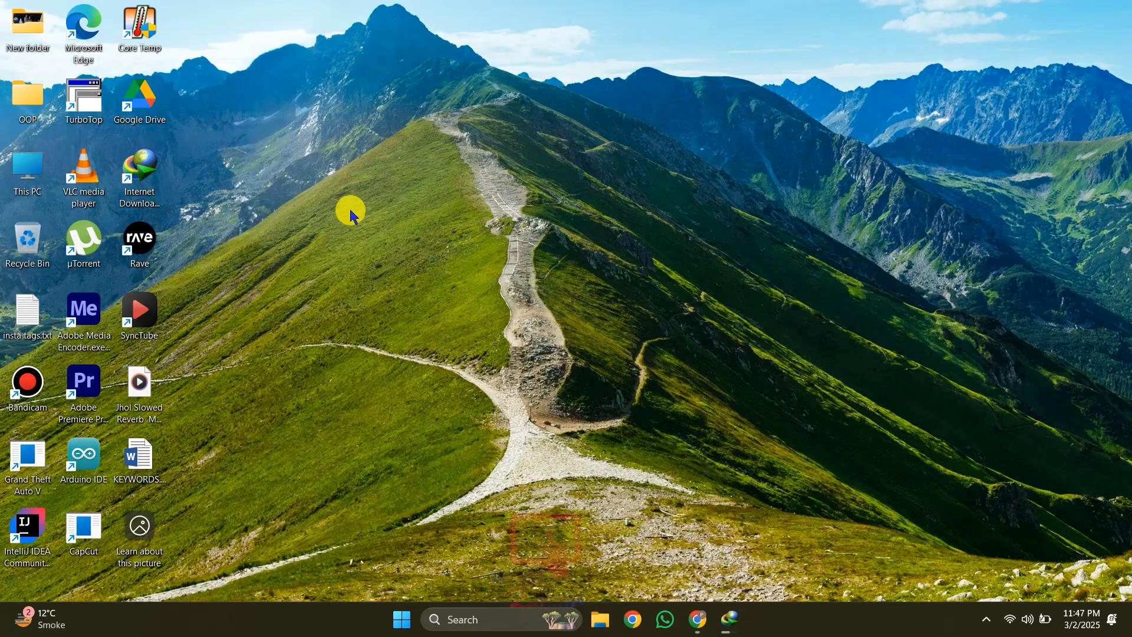
pyautogui.moveTo(139, 171)
pyautogui.mouseDown()
pyautogui.moveTo(793, 212)
pyautogui.moveTo(705, 237)
pyautogui.moveTo(209, 200)
pyautogui.moveTo(142, 171)
pyautogui.mouseUp()
pyautogui.click(163, 188)
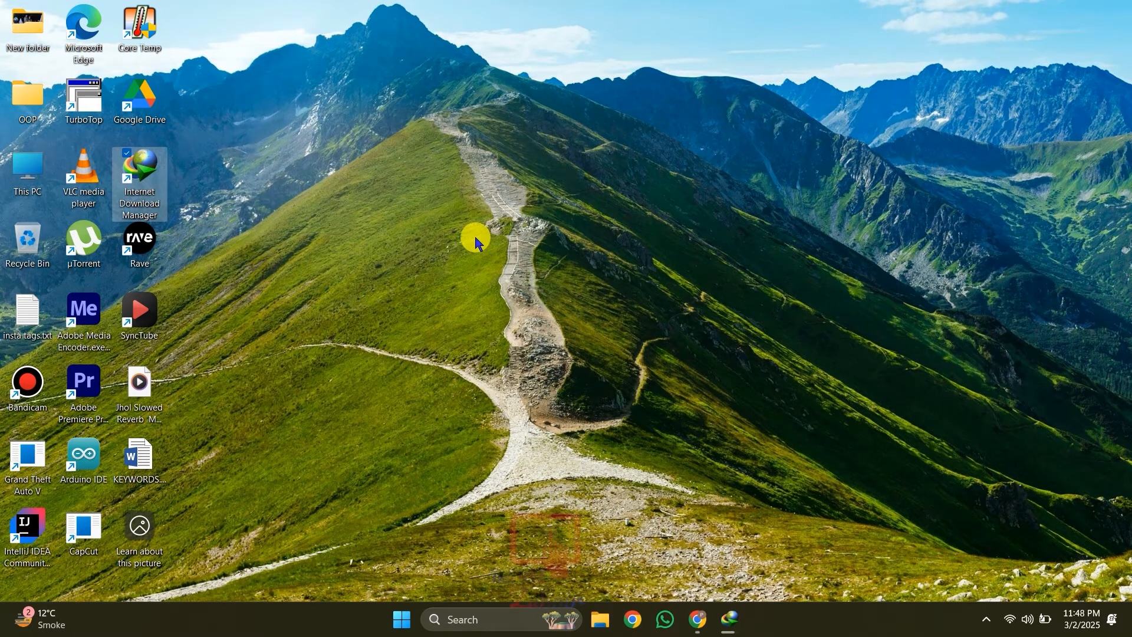
pyautogui.hotkey('alt', 'Tab')
pyautogui.press('Tab')
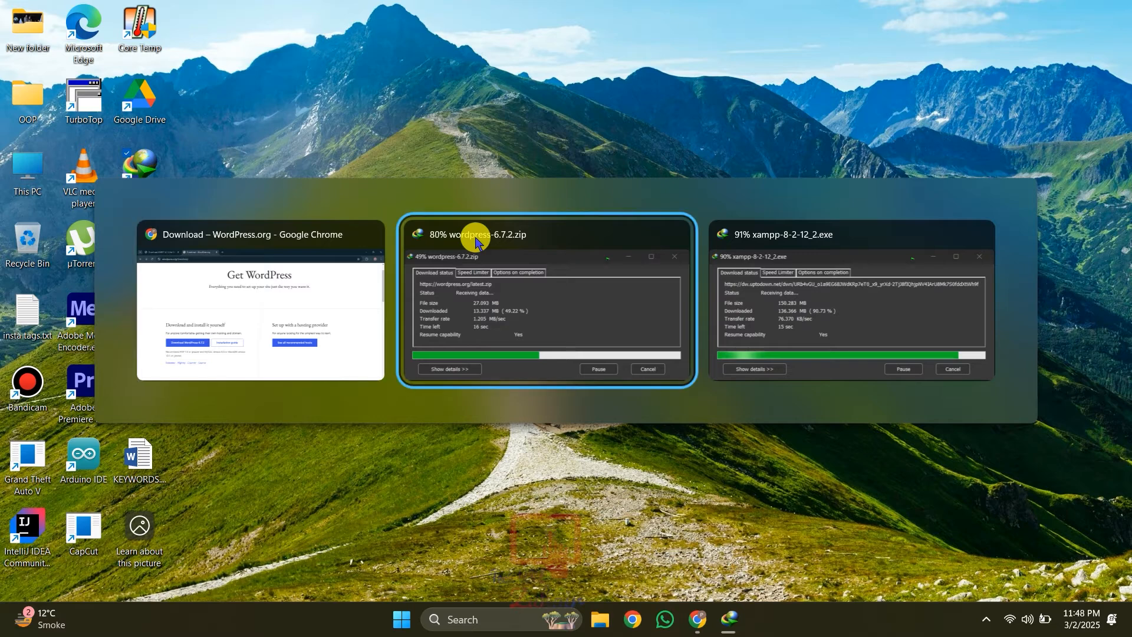
pyautogui.click(475, 241)
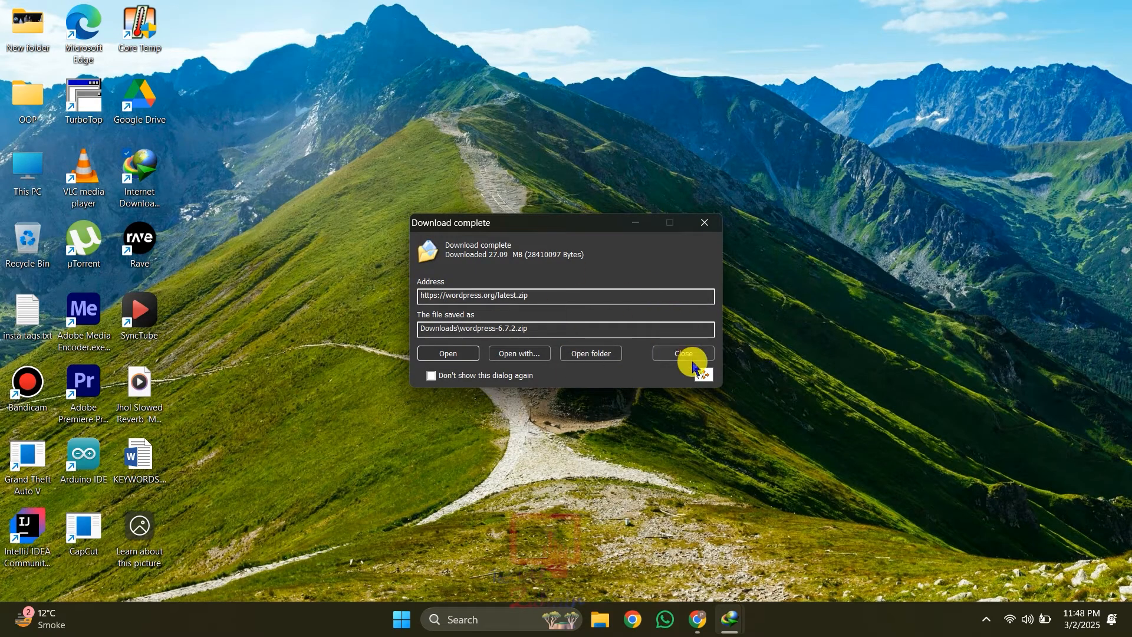
pyautogui.click(689, 354)
# Step: Open the Downloads folder from the finished XAMPP download window
pyautogui.moveTo(728, 619)
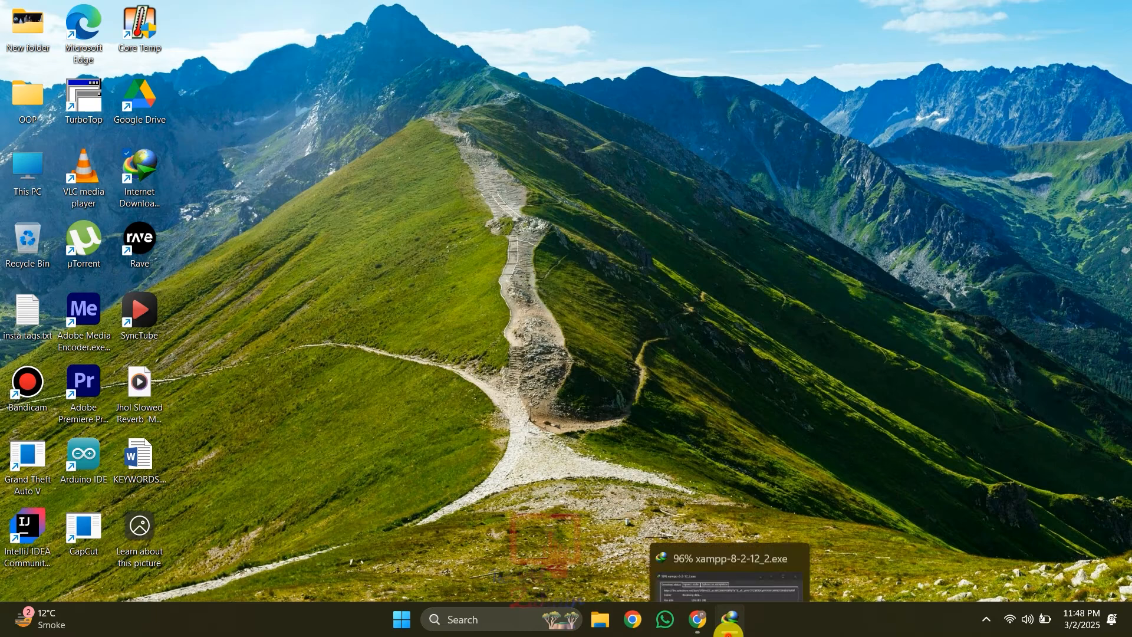
pyautogui.click(713, 568)
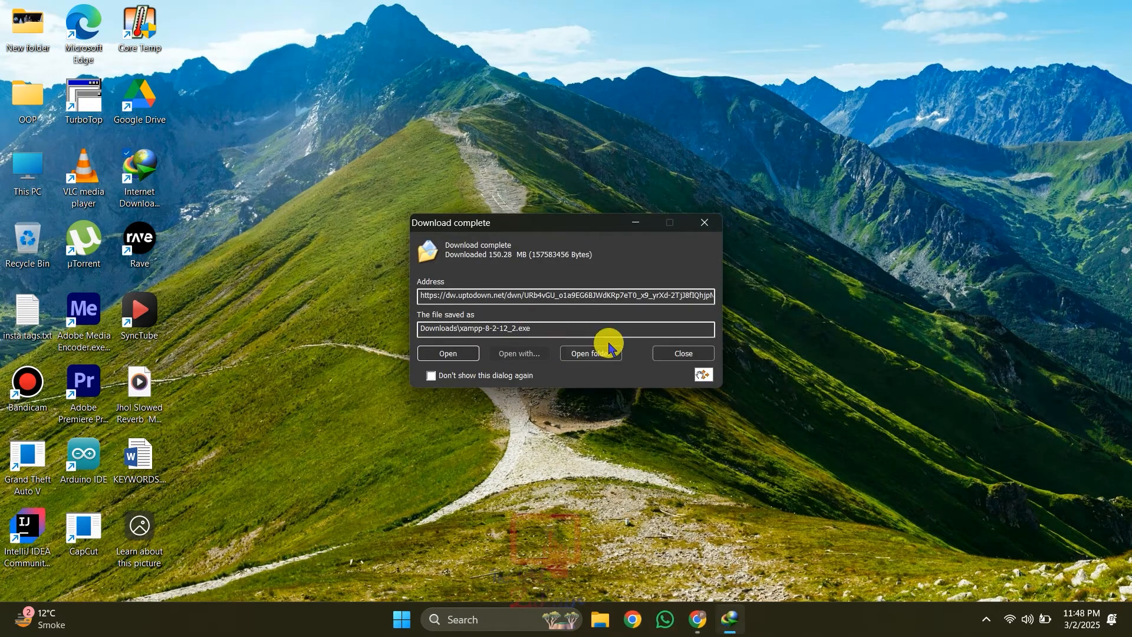
pyautogui.click(609, 349)
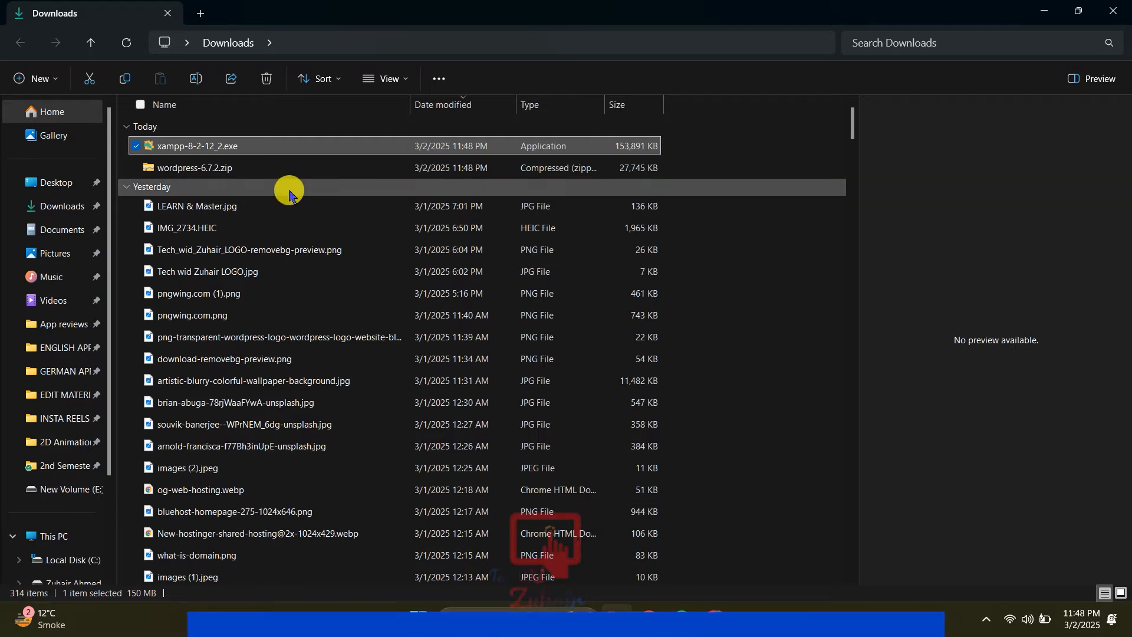
# Step: Extract wordpress-6.7.2.zip into a 'wordpress-6.7.2' folder with WinRAR and launch the XAMPP installer
pyautogui.click(247, 168)
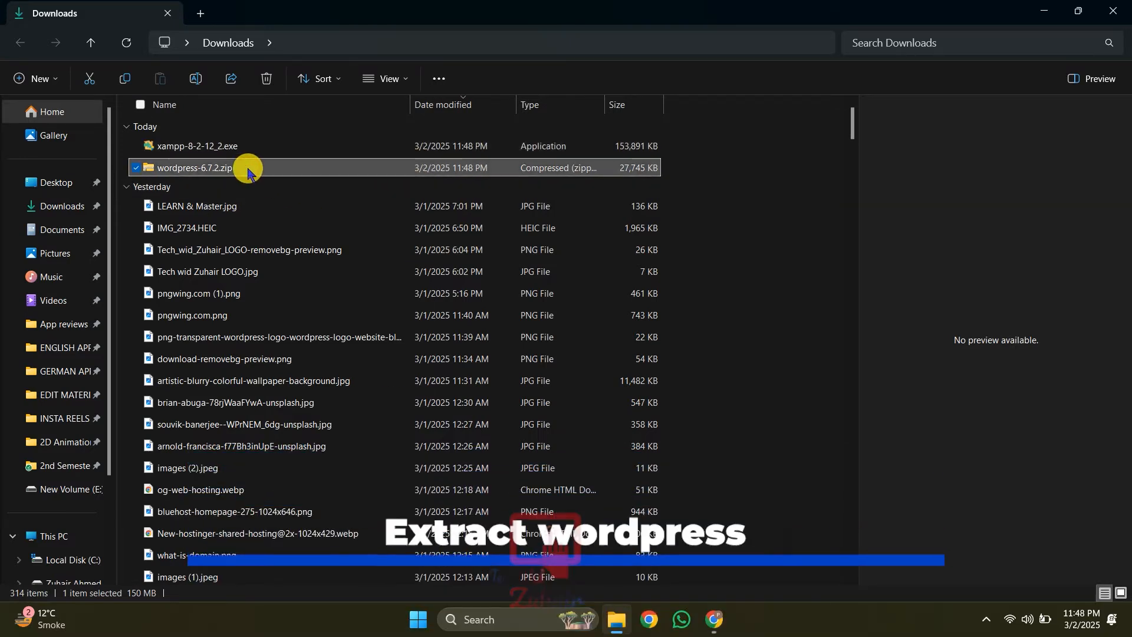
pyautogui.rightClick(213, 171)
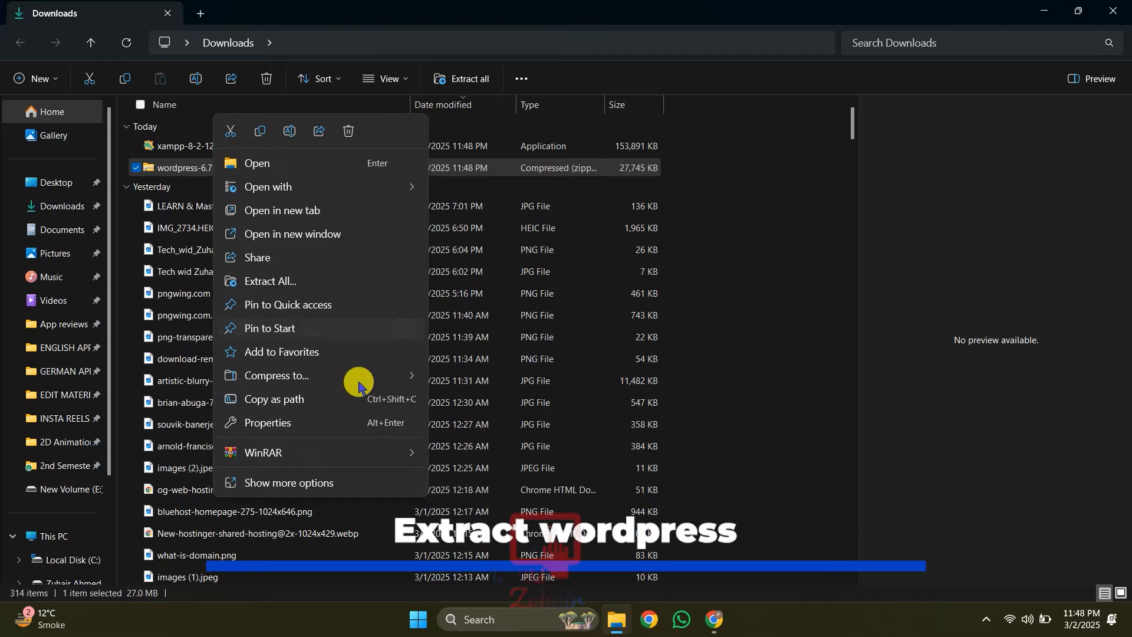
pyautogui.moveTo(313, 448)
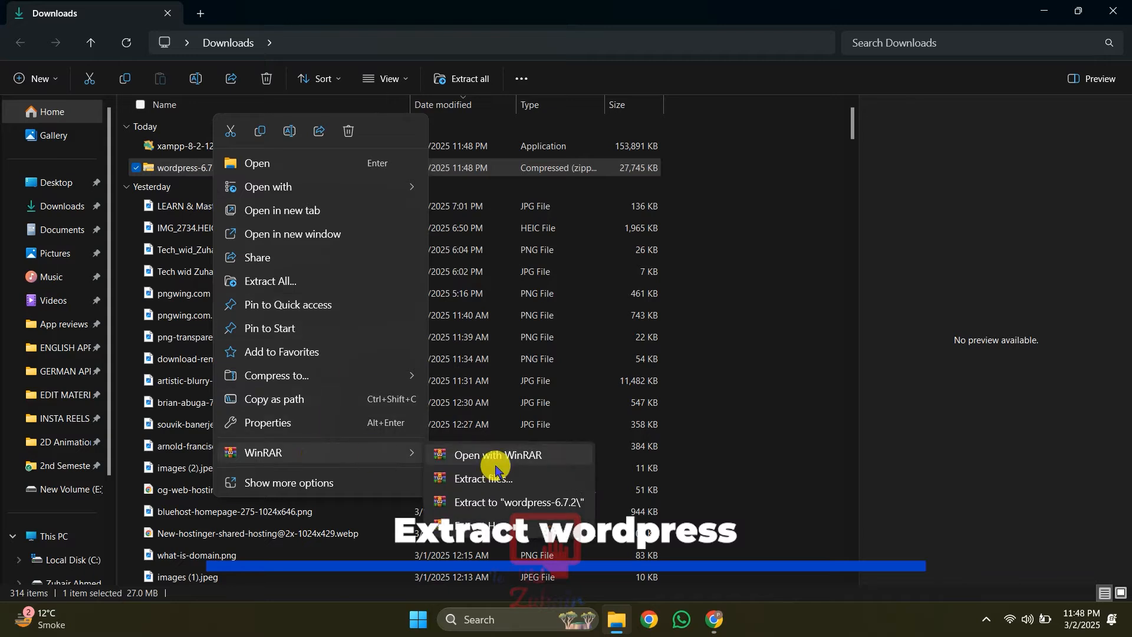
pyautogui.click(533, 501)
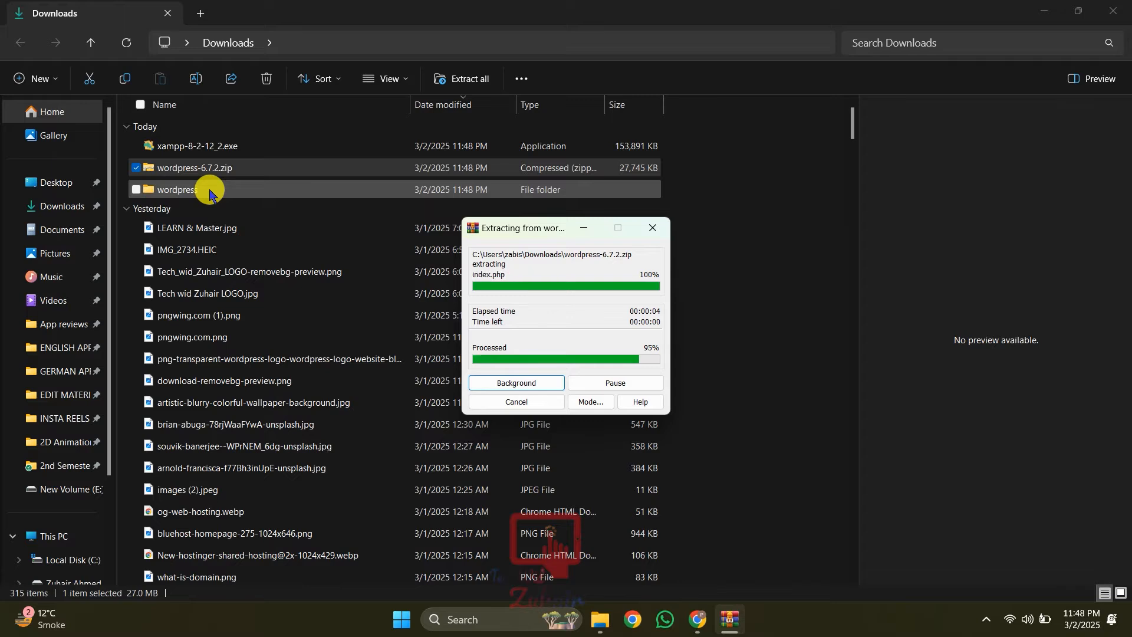
pyautogui.click(221, 147)
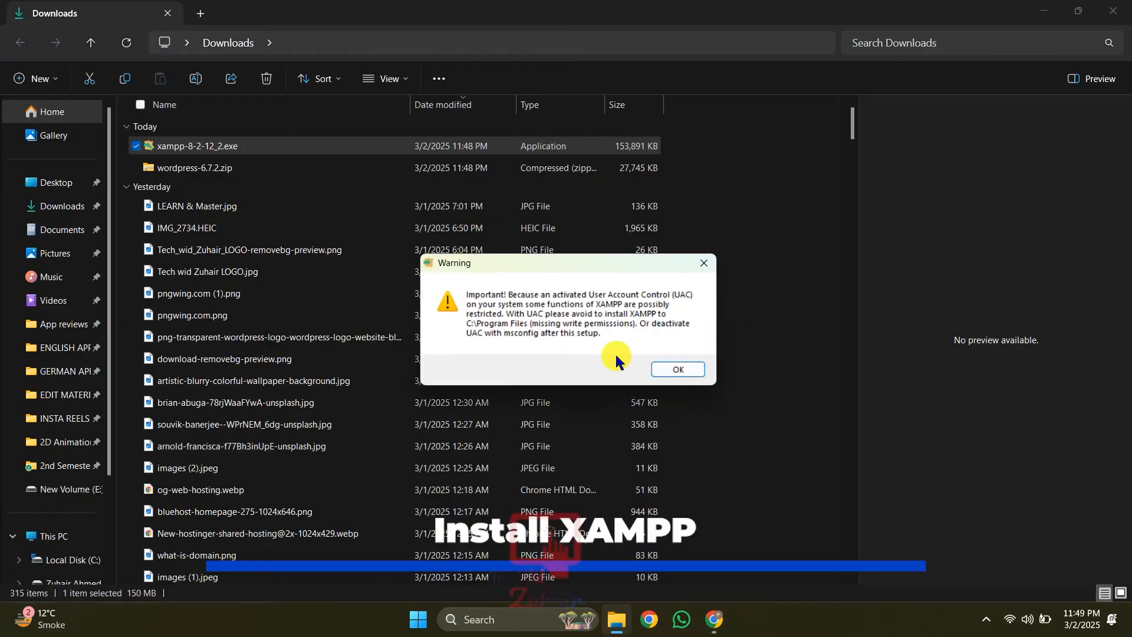
# Step: Install XAMPP to C:\xampp with default components and English, without starting the Control Panel
pyautogui.click(677, 369)
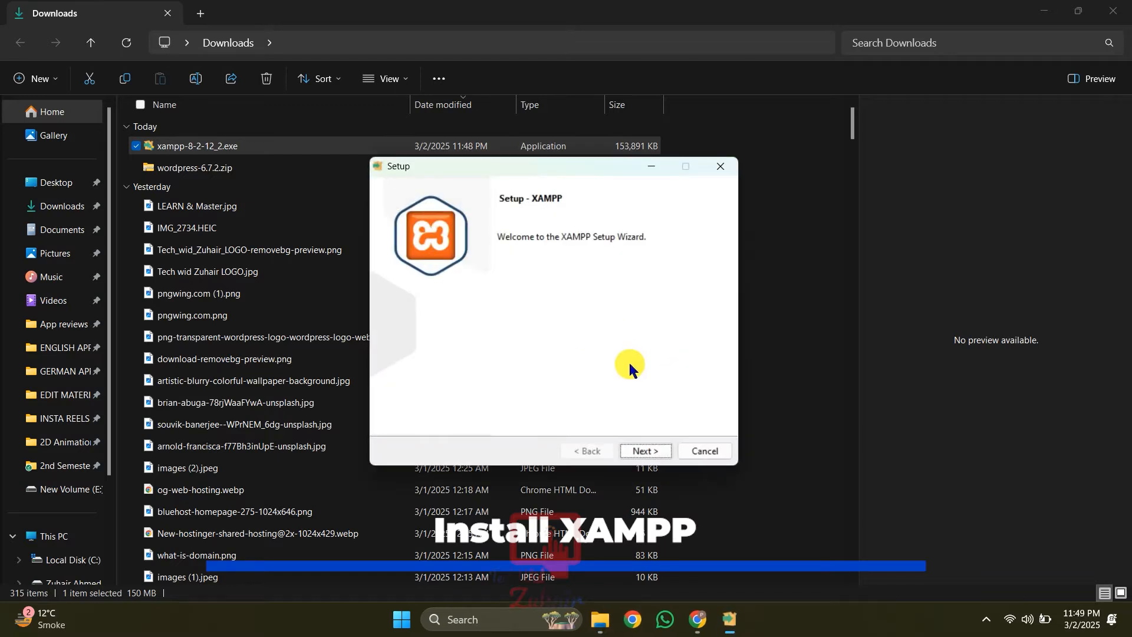
pyautogui.click(655, 450)
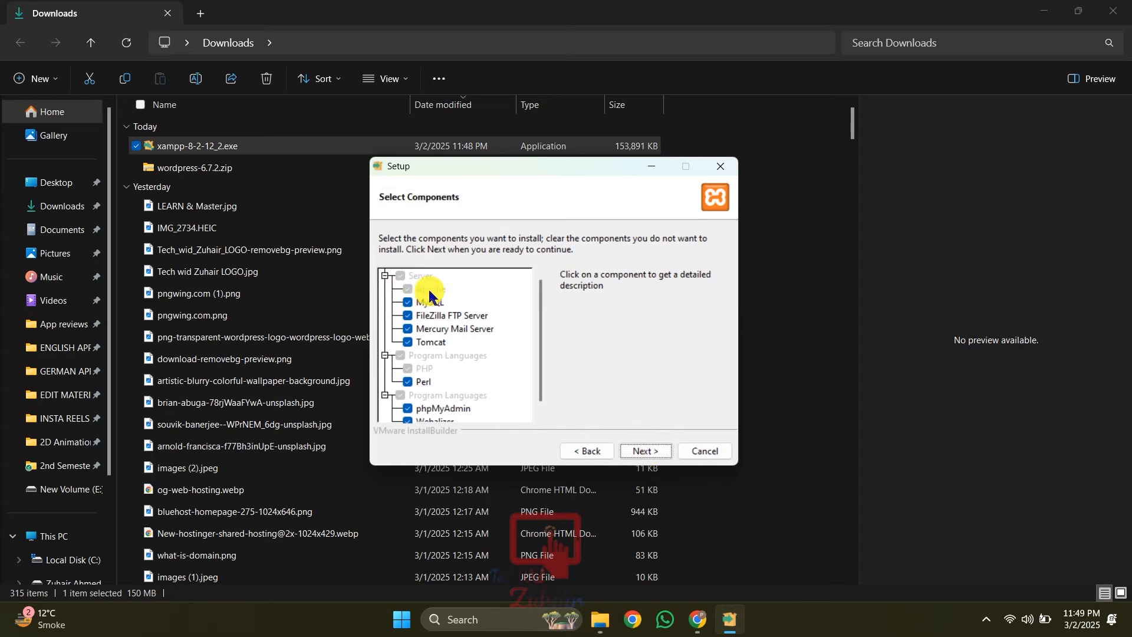
pyautogui.click(645, 449)
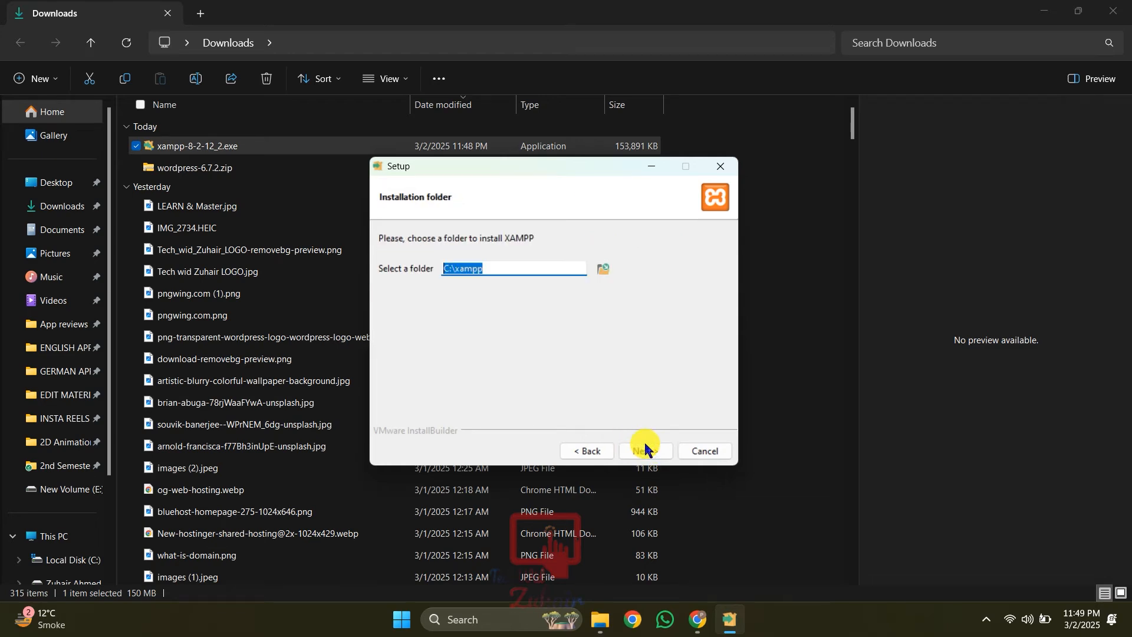
pyautogui.click(652, 451)
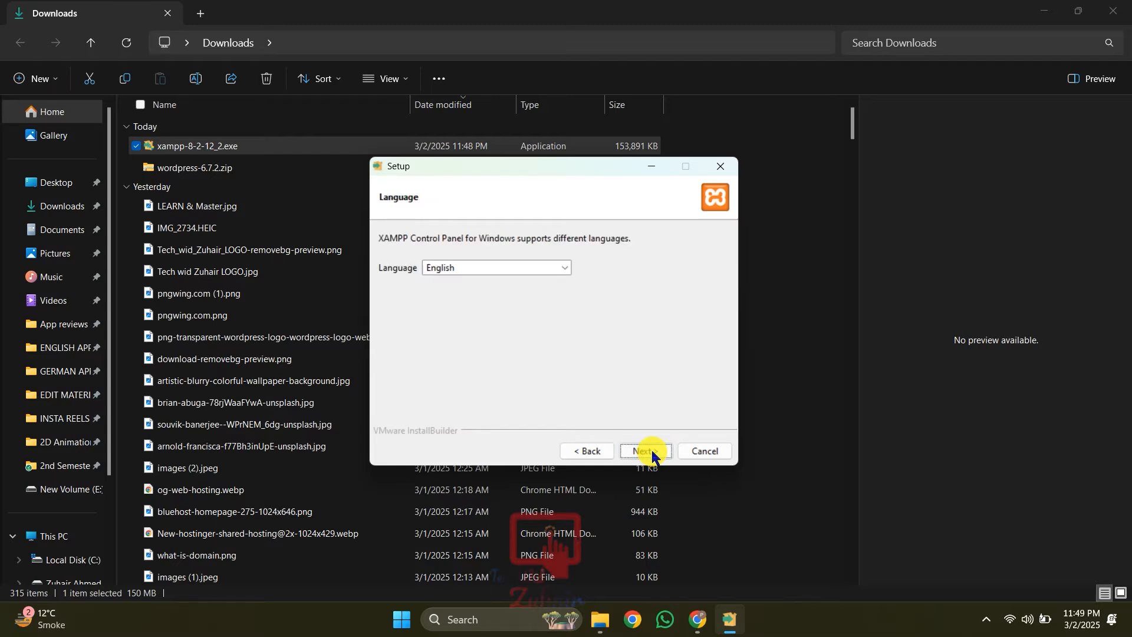
pyautogui.click(651, 451)
pyautogui.click(652, 452)
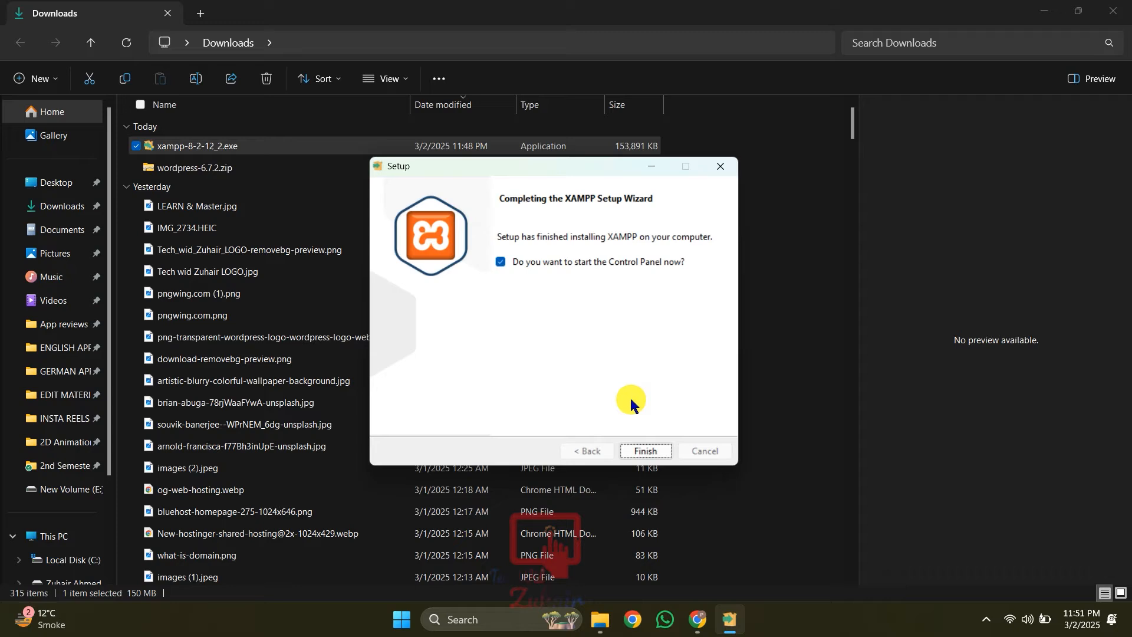
pyautogui.click(537, 267)
pyautogui.click(645, 451)
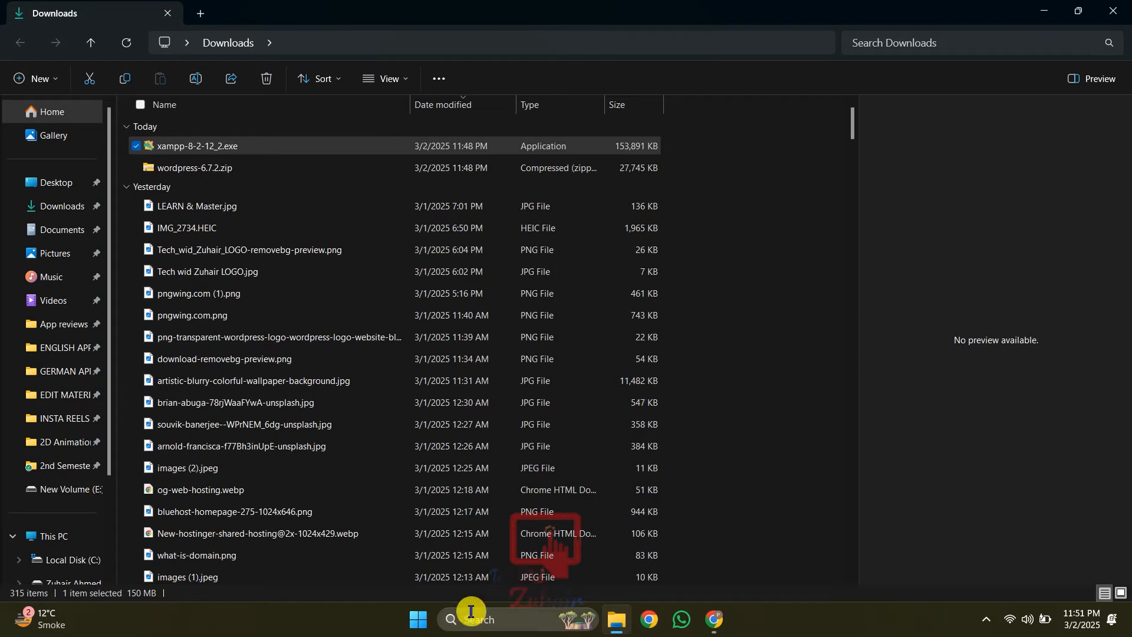
# Step: Search 'xampp' from the Start menu and launch XAMPP Control Panel v3.3.0
pyautogui.click(431, 620)
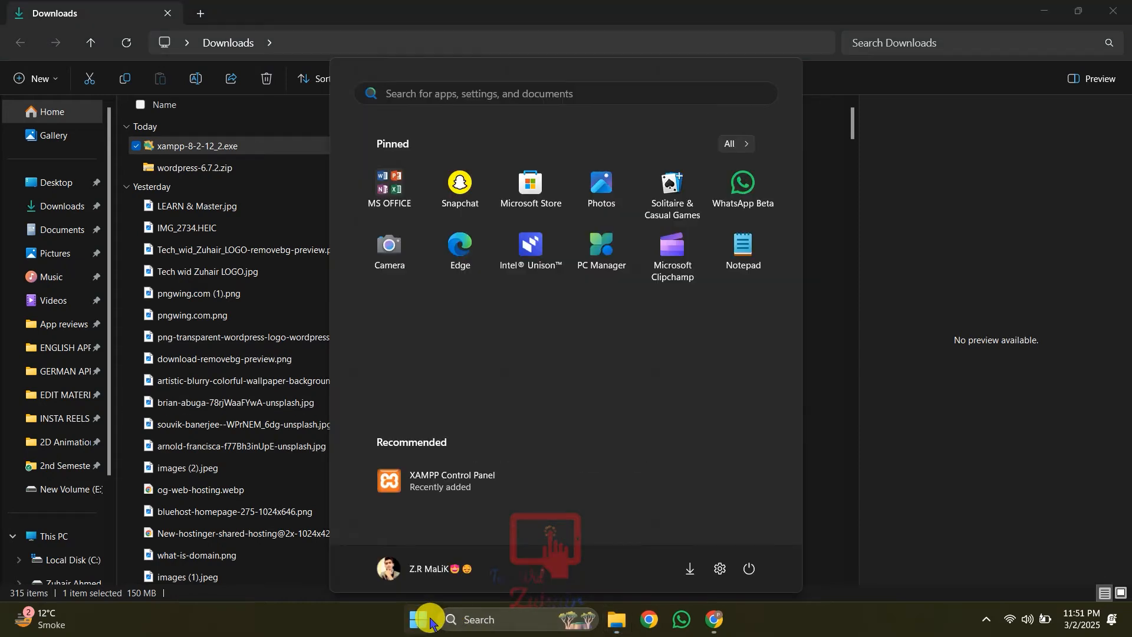
pyautogui.write('xamp')
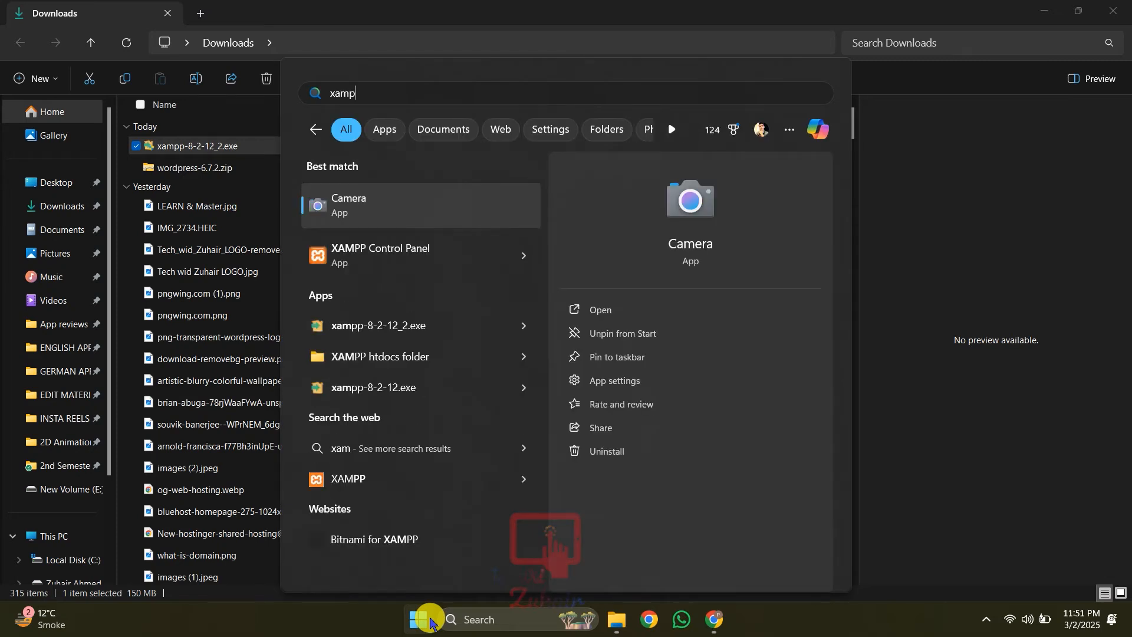
pyautogui.write('p')
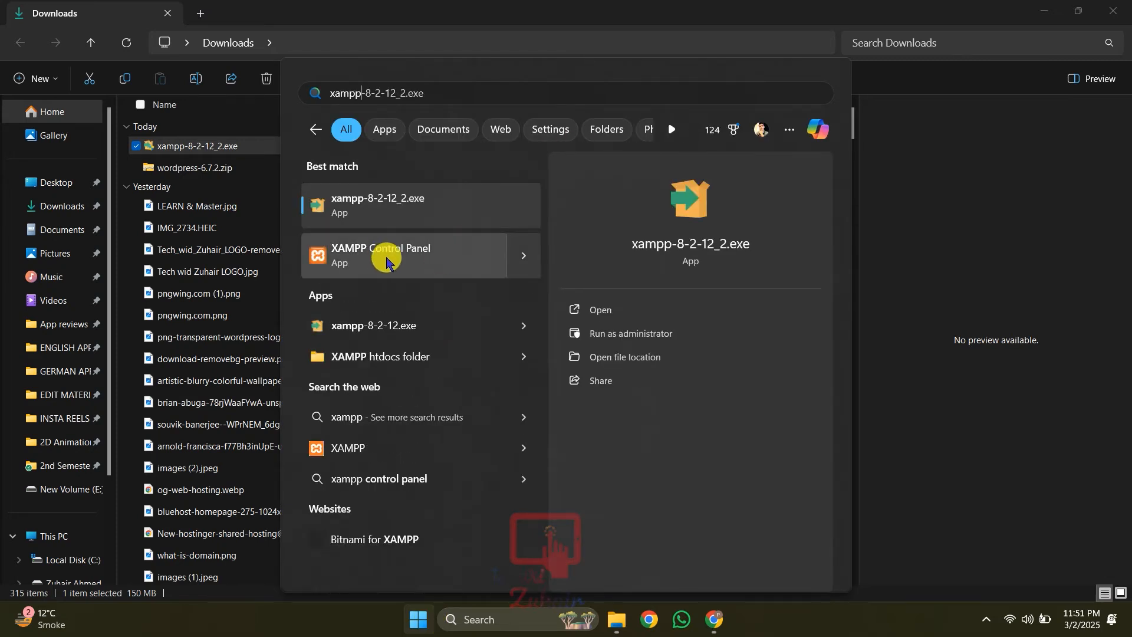
pyautogui.click(434, 255)
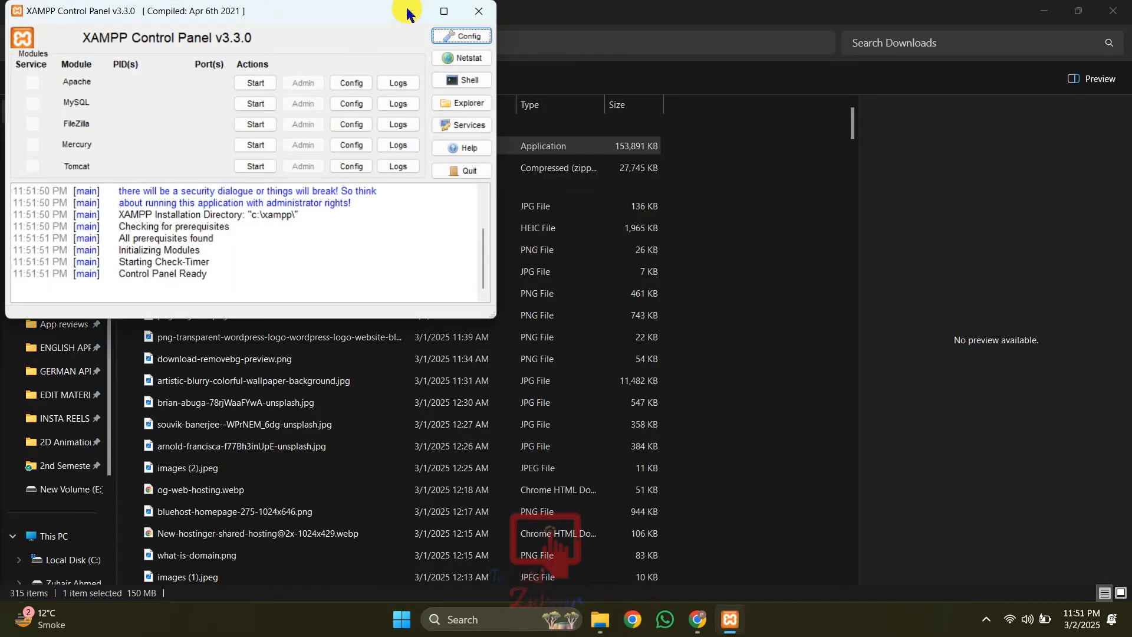
# Step: Minimize the Control Panel and browse a new Explorer tab to C:\xampp\htdocs
pyautogui.click(415, 11)
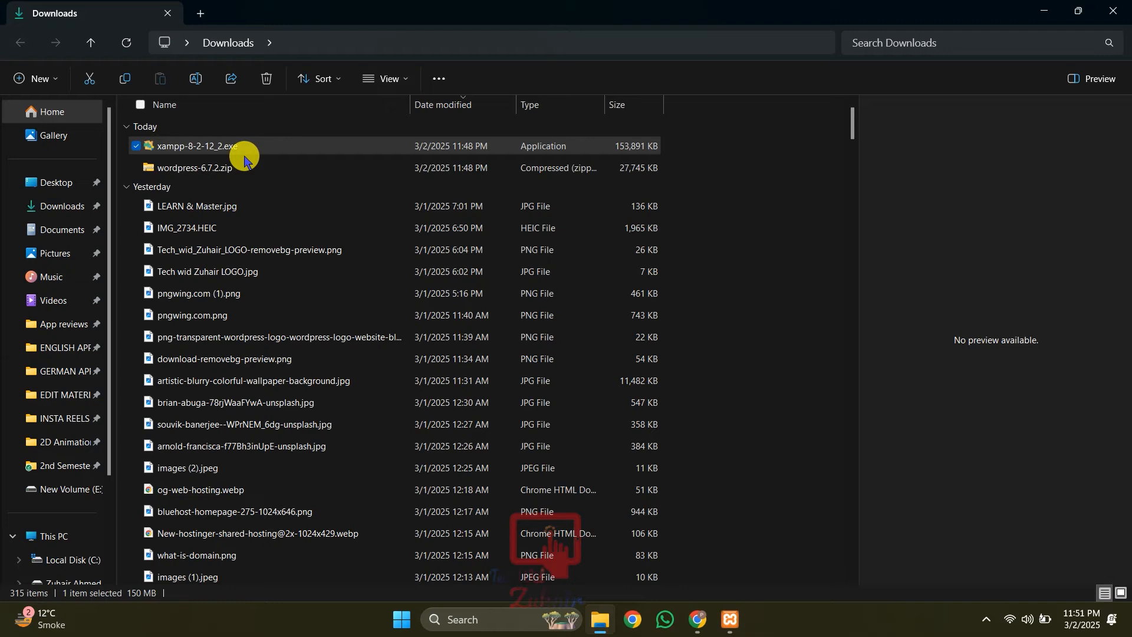
pyautogui.click(201, 13)
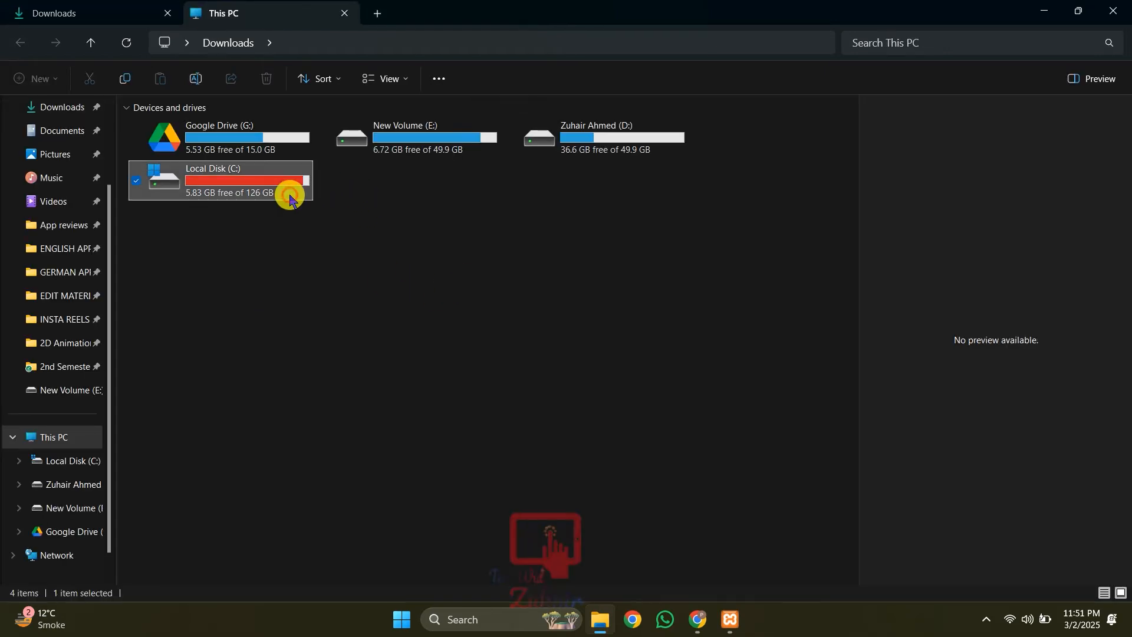
pyautogui.doubleClick(283, 189)
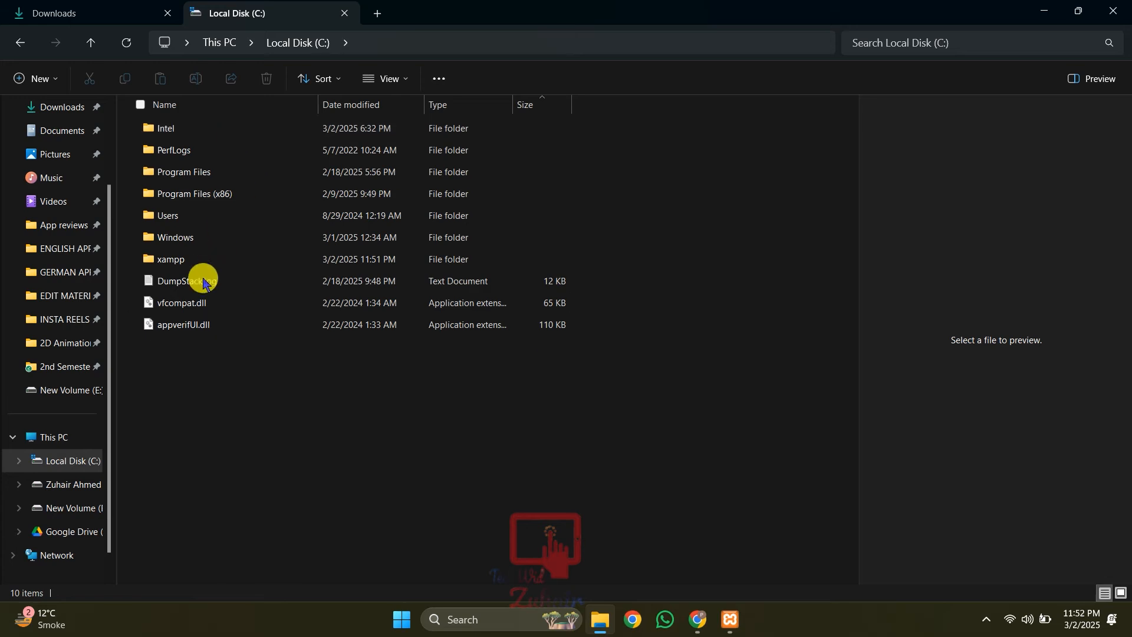
pyautogui.click(184, 264)
pyautogui.doubleClick(184, 264)
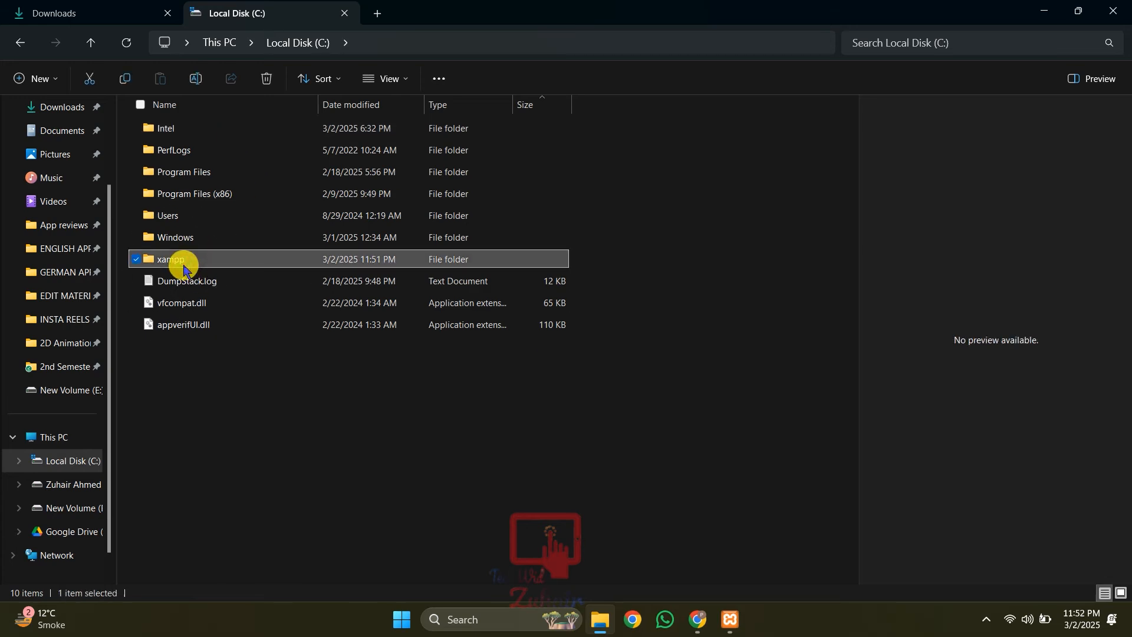
pyautogui.click(244, 174)
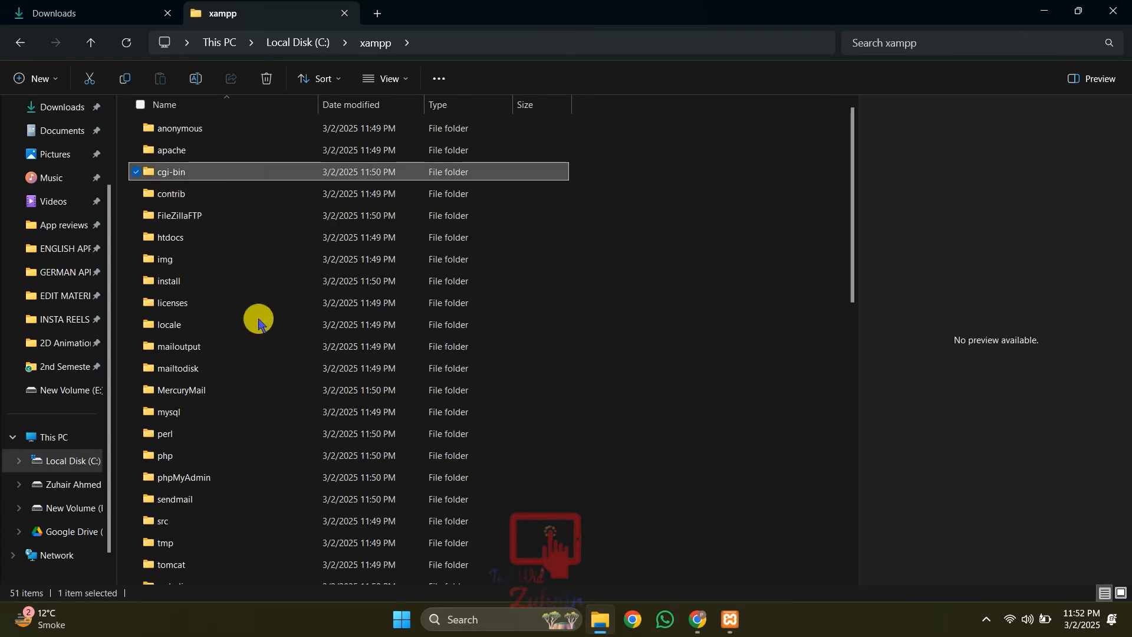
pyautogui.click(187, 237)
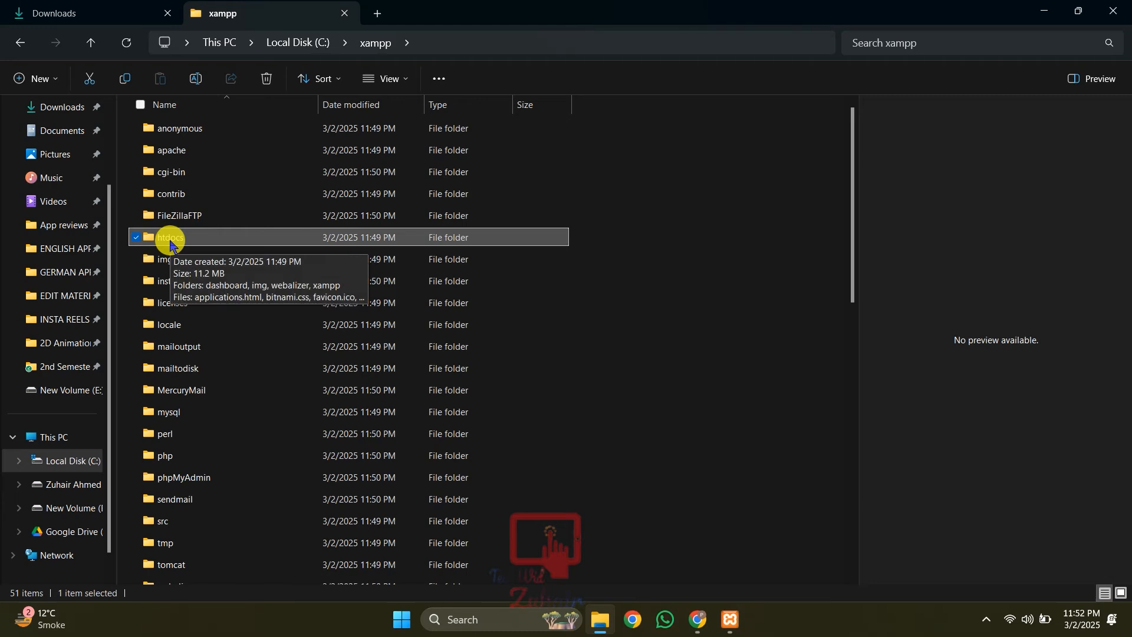
pyautogui.click(170, 239)
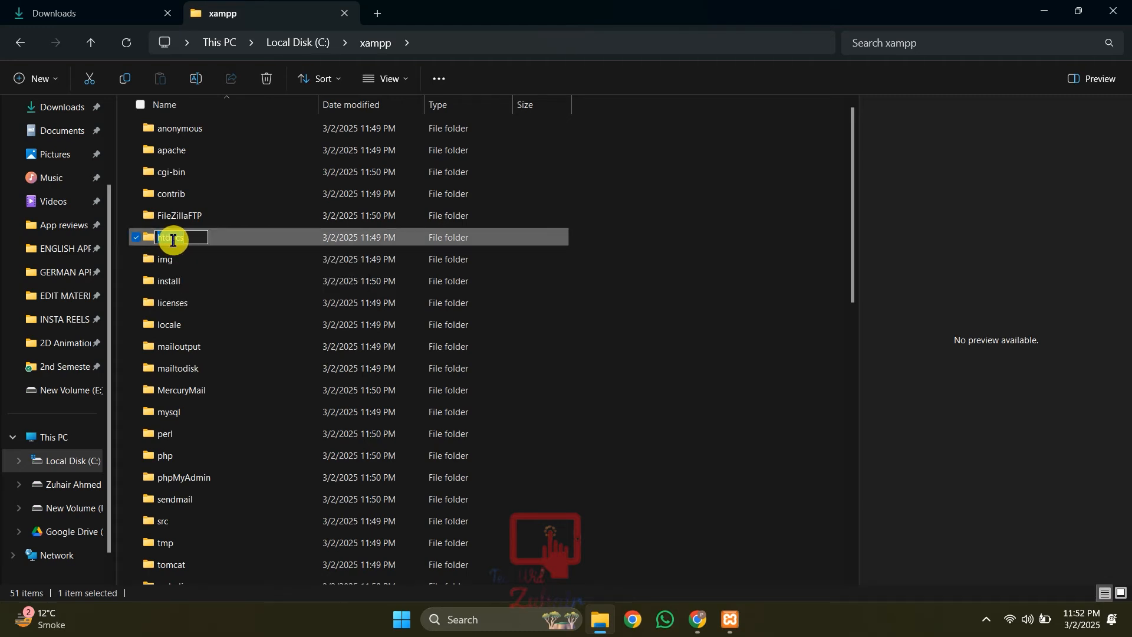
pyautogui.doubleClick(235, 241)
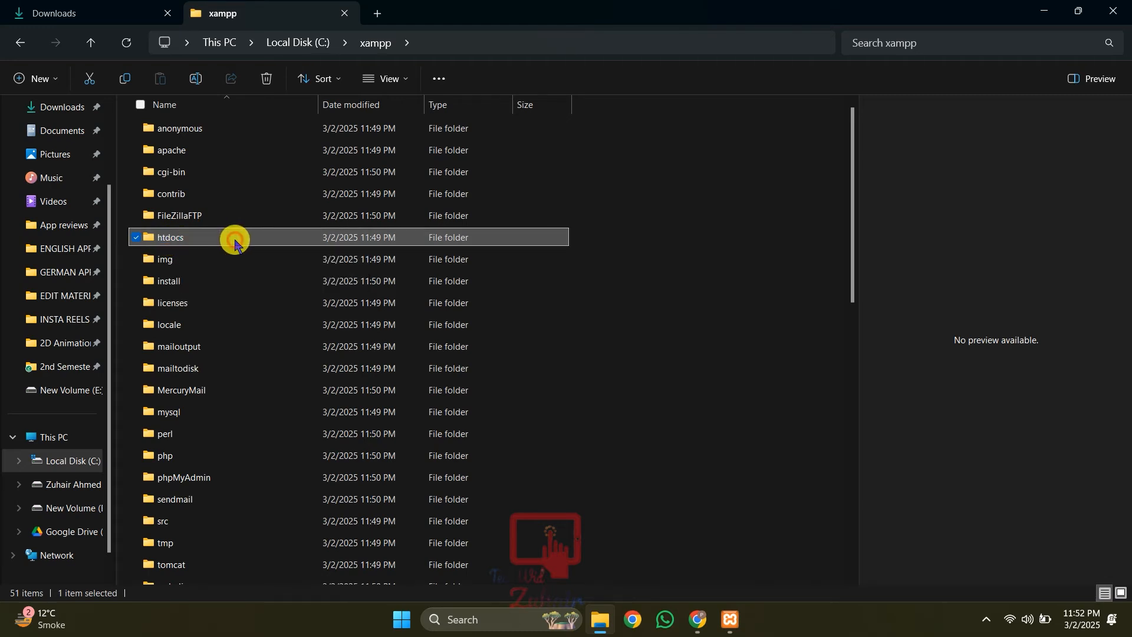
# Step: Copy the wordpress folder from Downloads into the htdocs folder
pyautogui.click(104, 15)
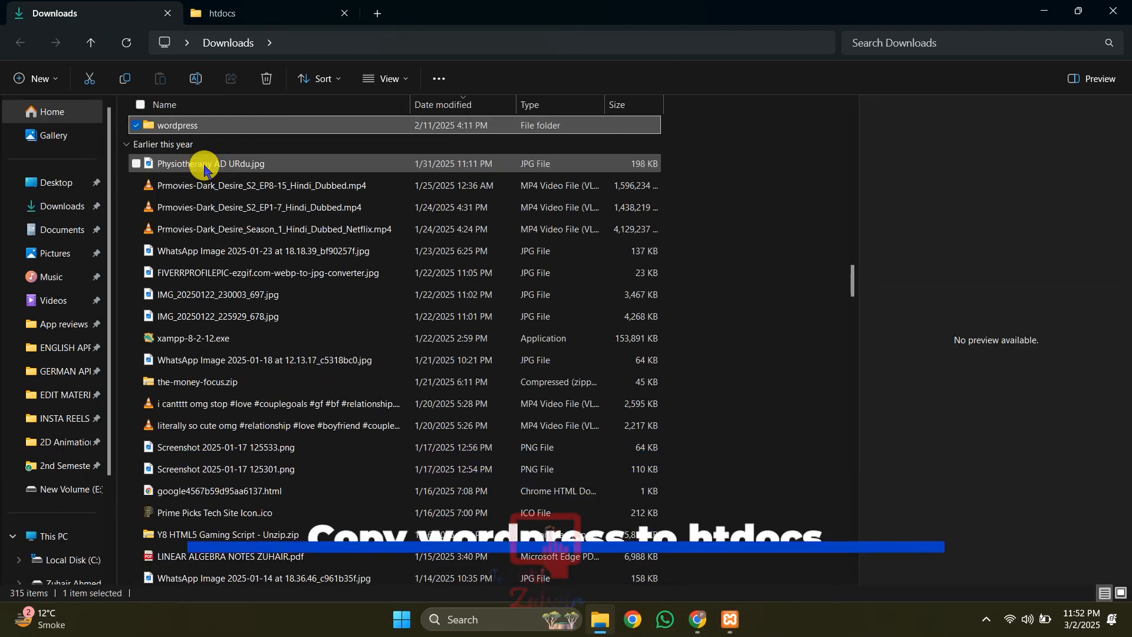
pyautogui.scroll(2, 247, 218)
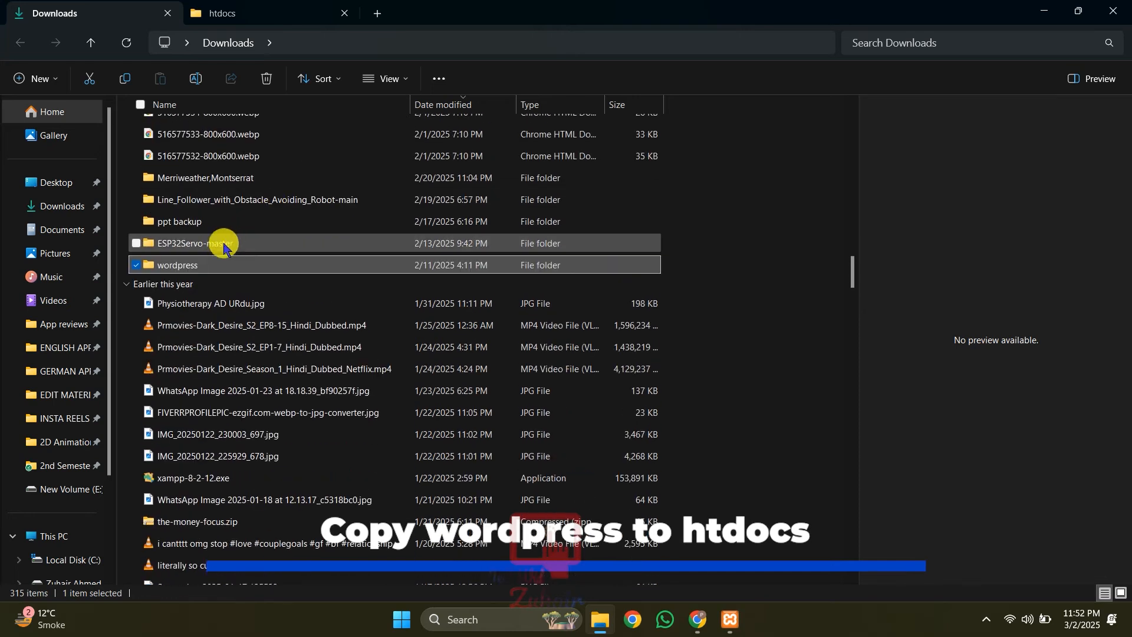
pyautogui.moveTo(157, 259); pyautogui.dragTo(227, 276)
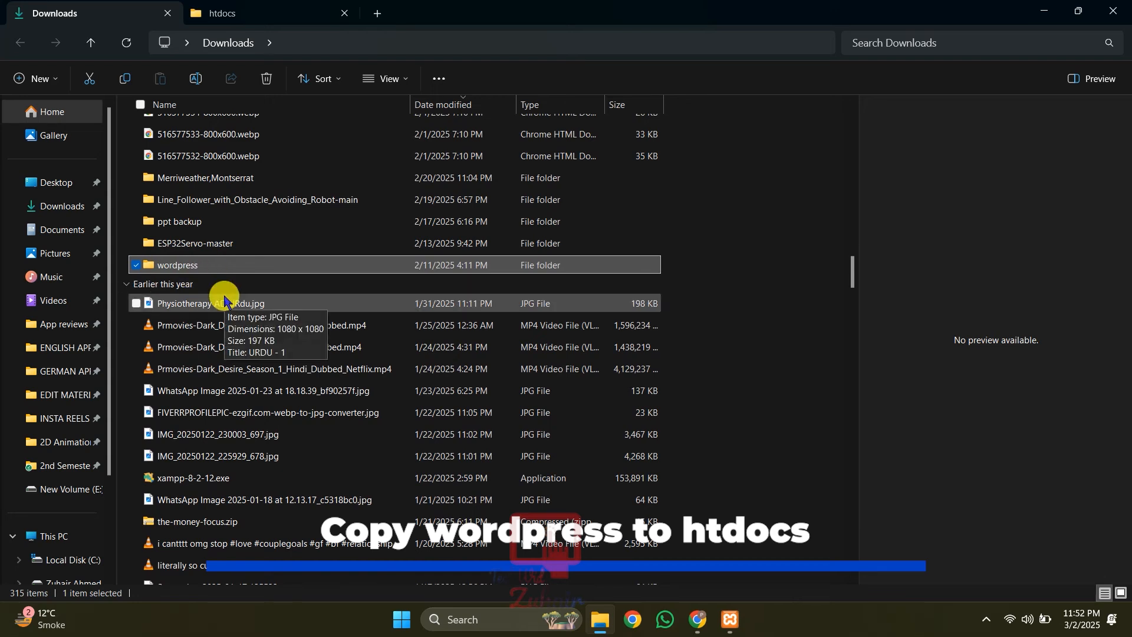
pyautogui.click(165, 268)
pyautogui.moveTo(165, 268); pyautogui.dragTo(409, 347)
pyautogui.press('ctrl')
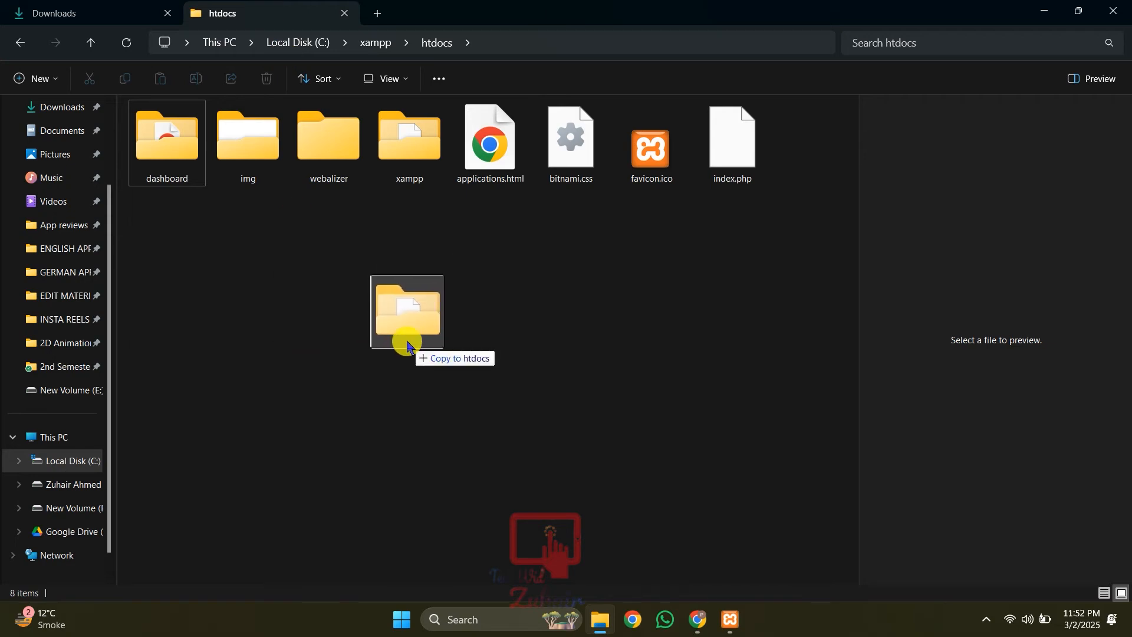
pyautogui.moveTo(409, 346); pyautogui.dragTo(409, 346)
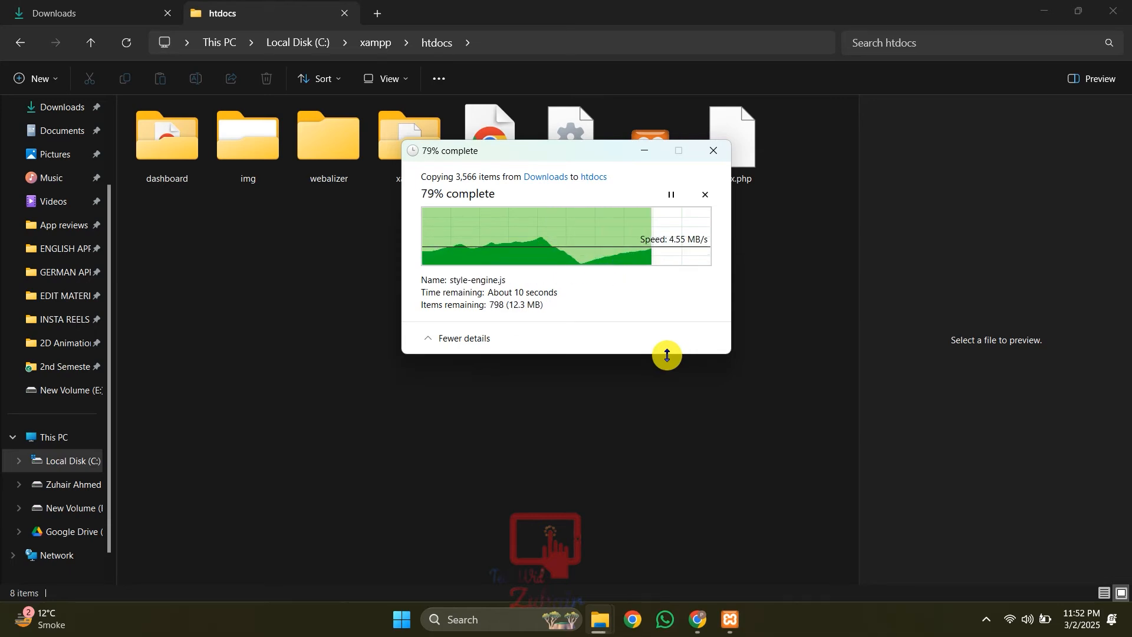
# Step: Clear the htdocs selection, minimize File Explorer and bring the XAMPP Control Panel forward
pyautogui.click(699, 619)
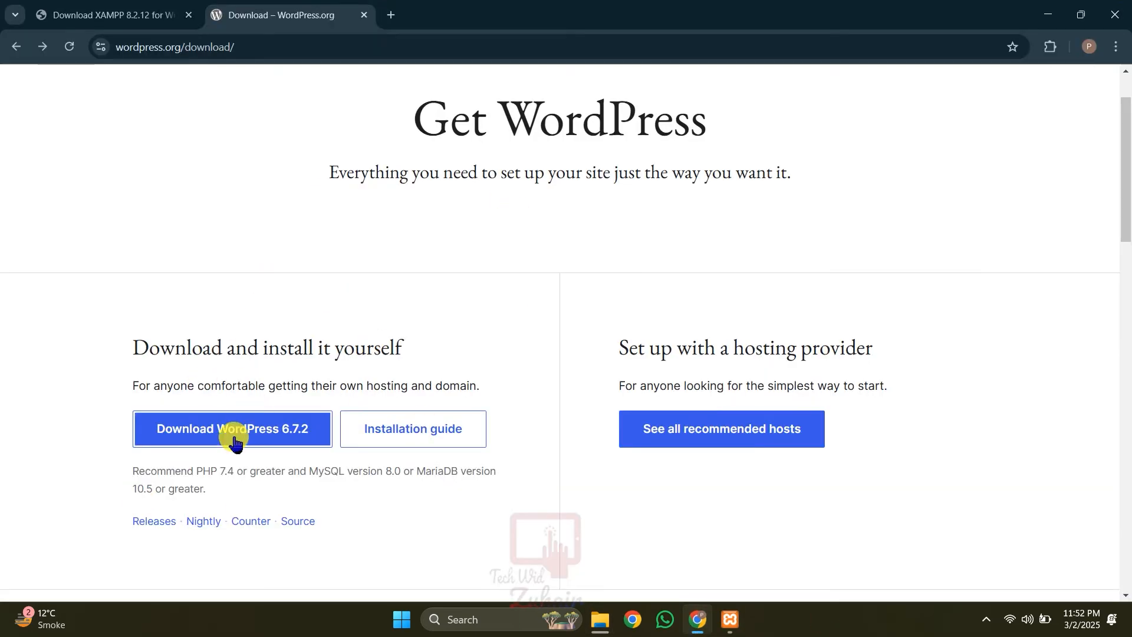
pyautogui.hotkey('alt', 'Tab')
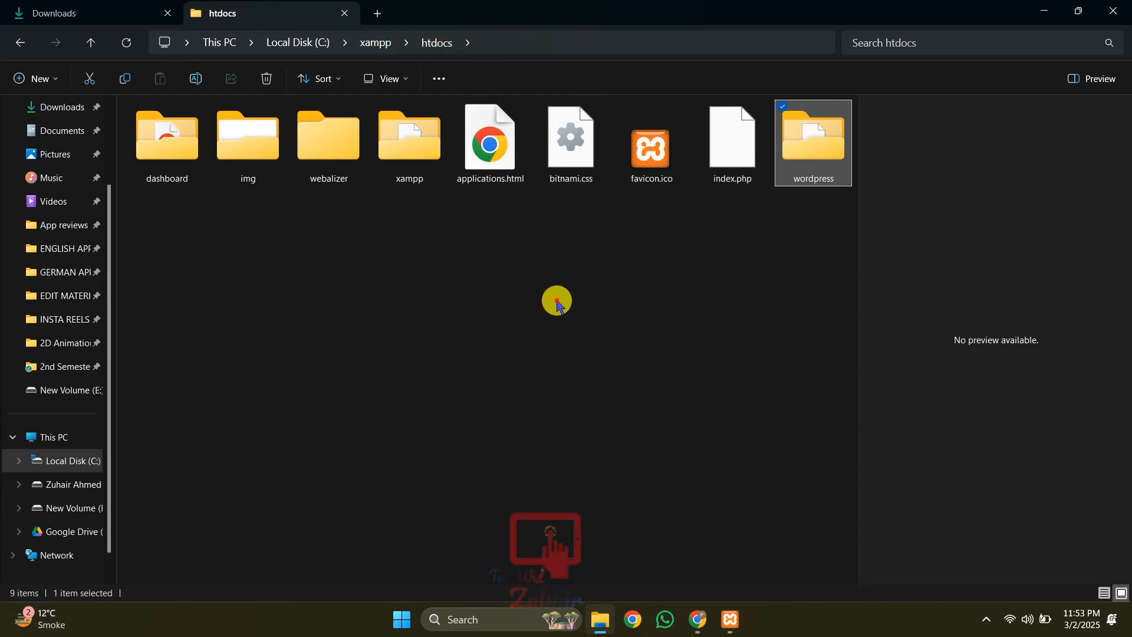
pyautogui.click(559, 303)
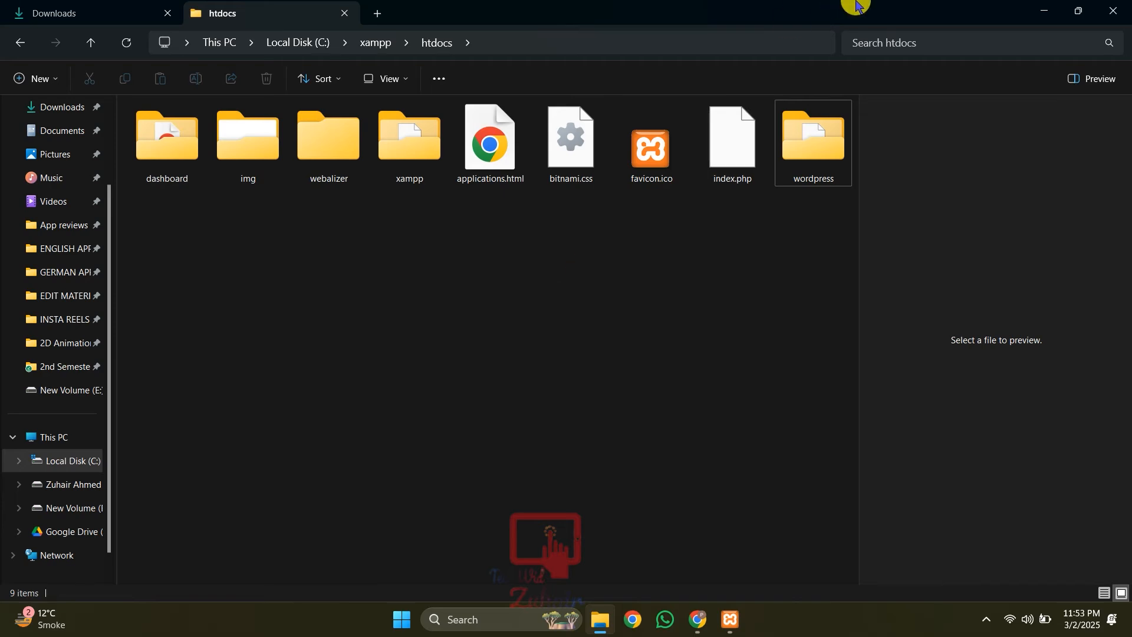
pyautogui.click(1113, 11)
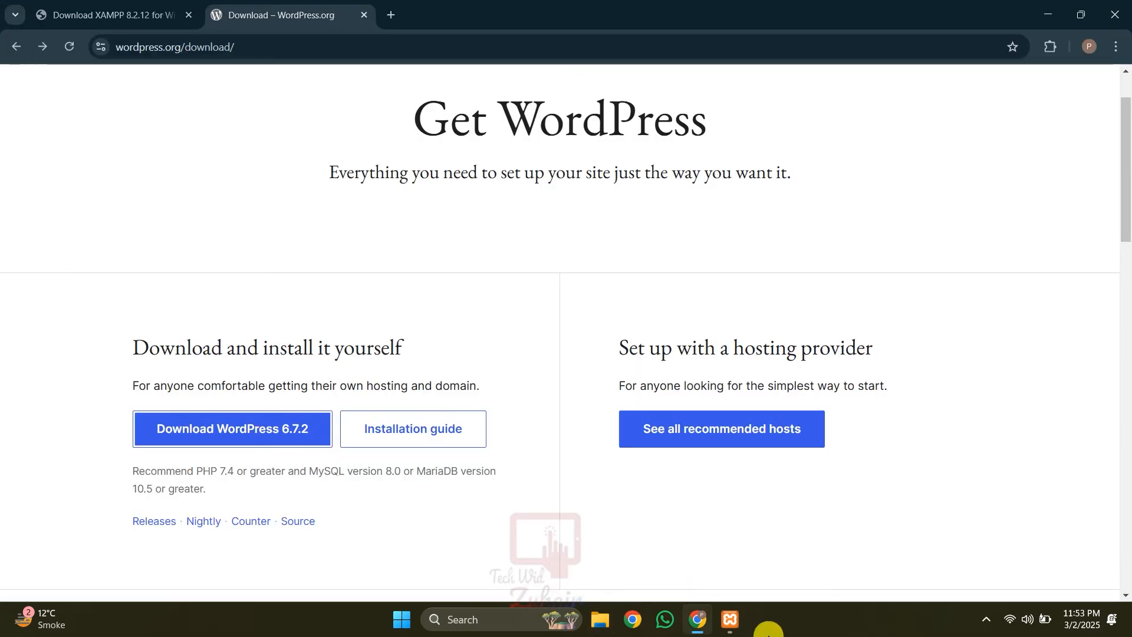
pyautogui.click(729, 619)
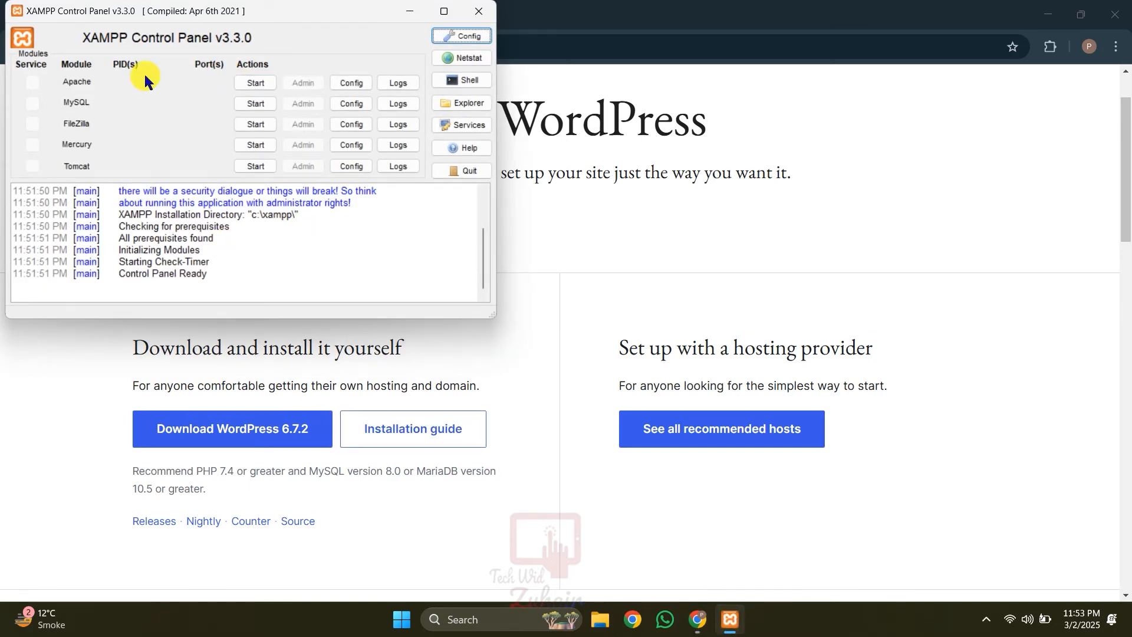
# Step: Start Apache and MySQL, then minimize the XAMPP Control Panel
pyautogui.click(245, 83)
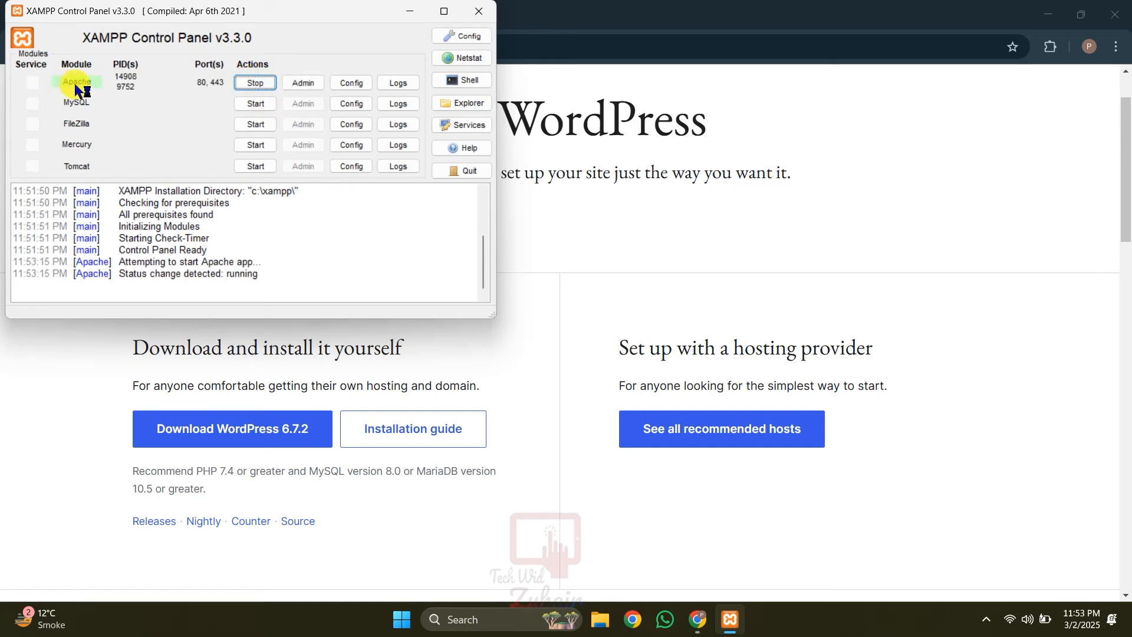
pyautogui.click(260, 103)
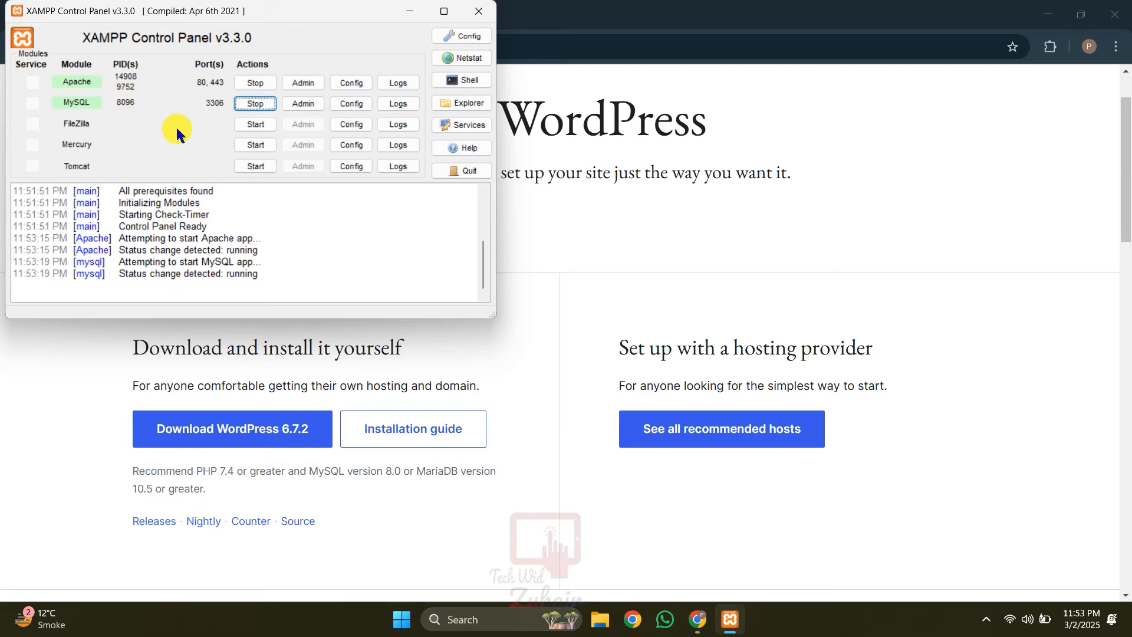
pyautogui.click(409, 12)
# Step: Close the download tabs and load localhost/phpmyadmin/ in a new tab, showing its Databases list
pyautogui.click(306, 39)
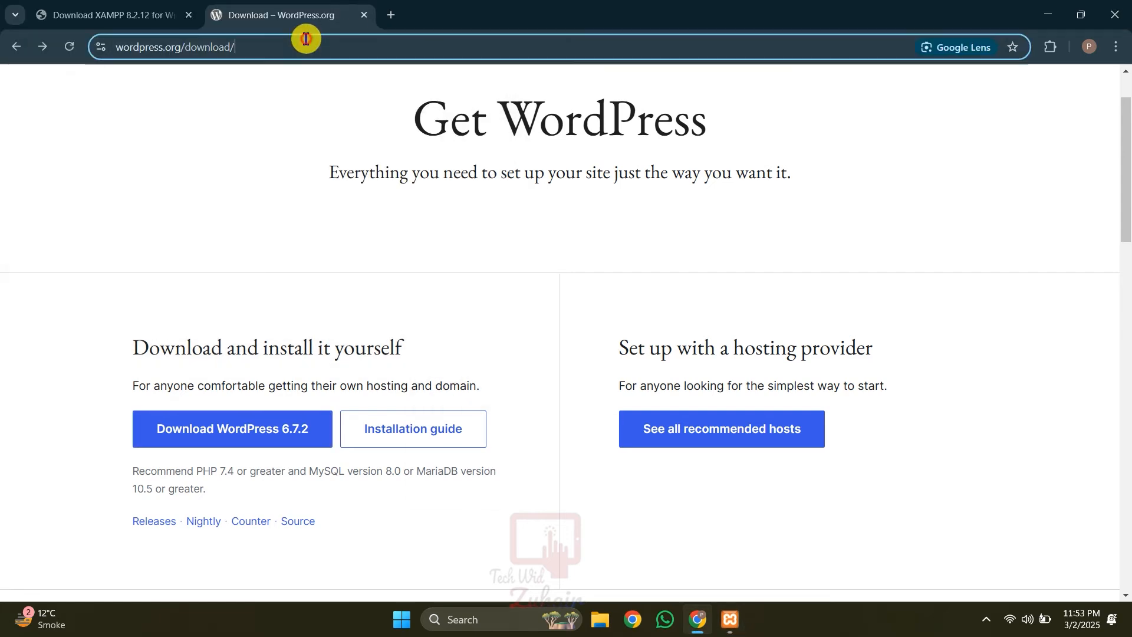
pyautogui.click(189, 15)
pyautogui.click(214, 18)
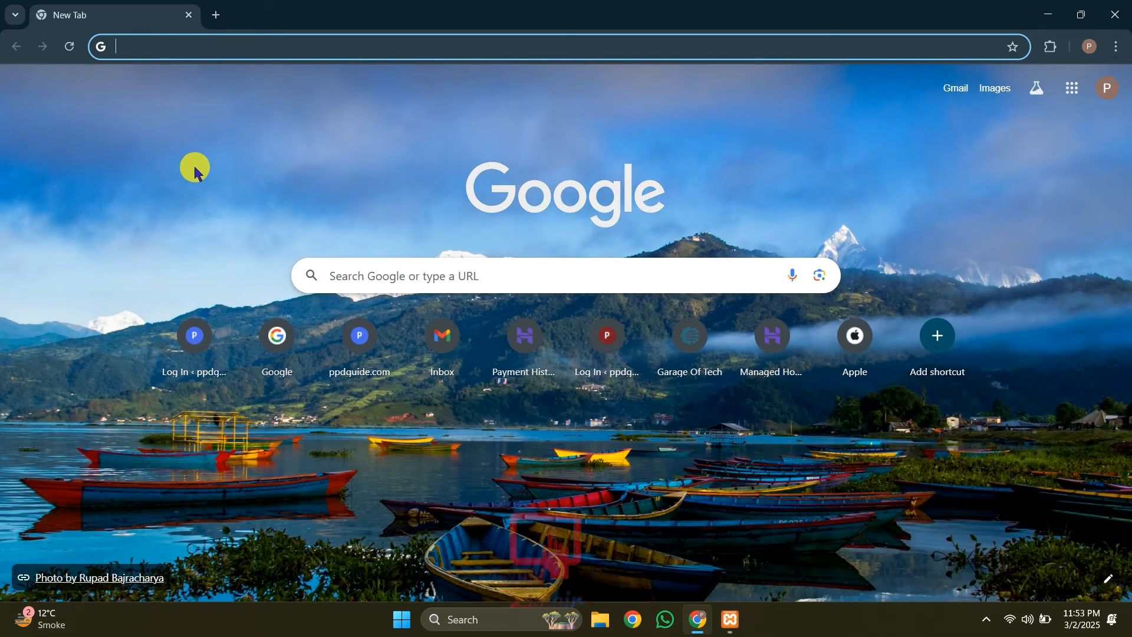
pyautogui.click(187, 47)
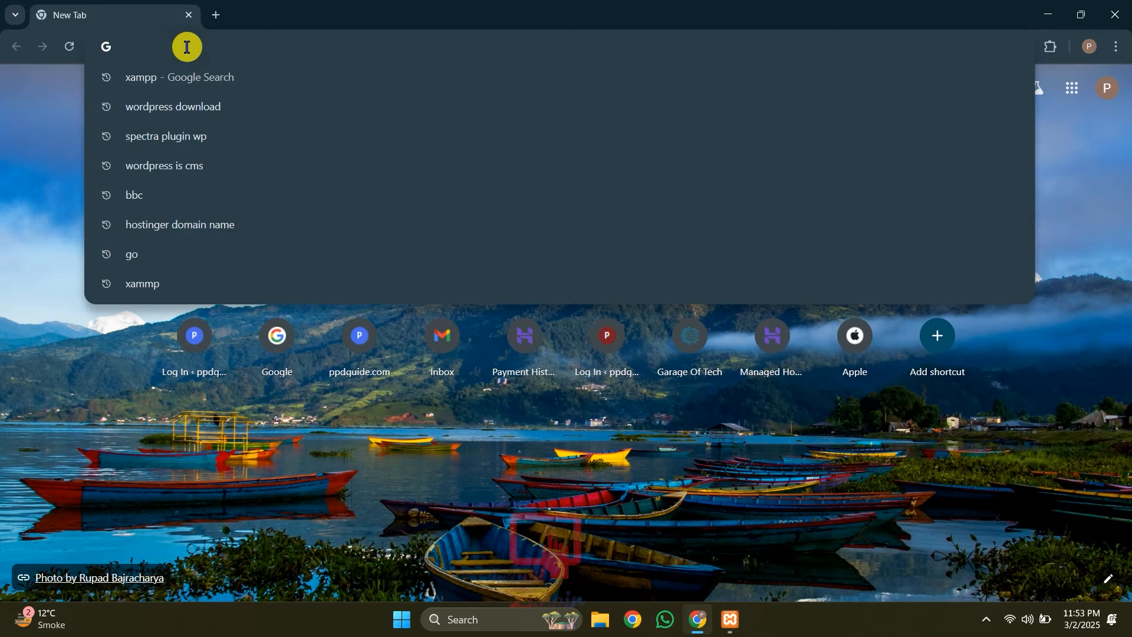
pyautogui.write('localhost')
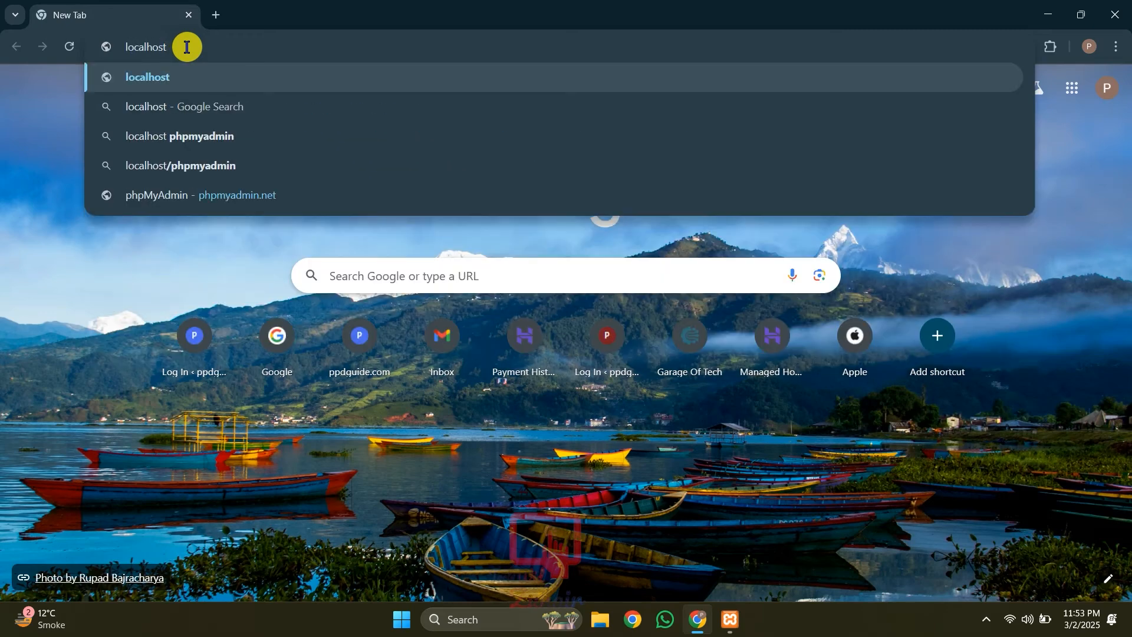
pyautogui.write('/p')
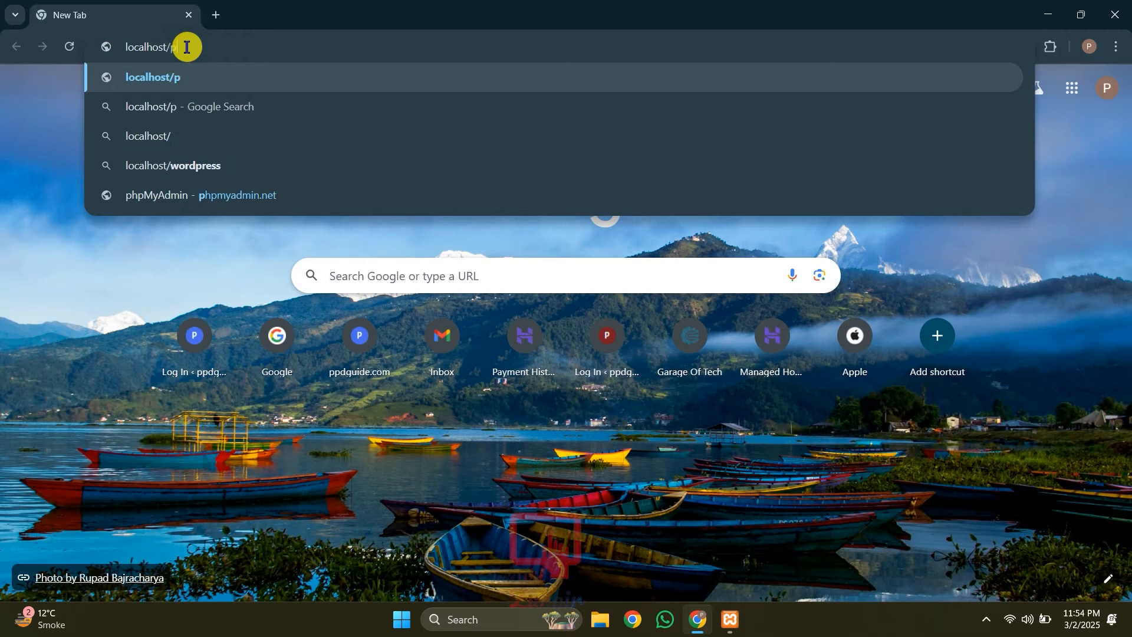
pyautogui.write('hpmyadmi')
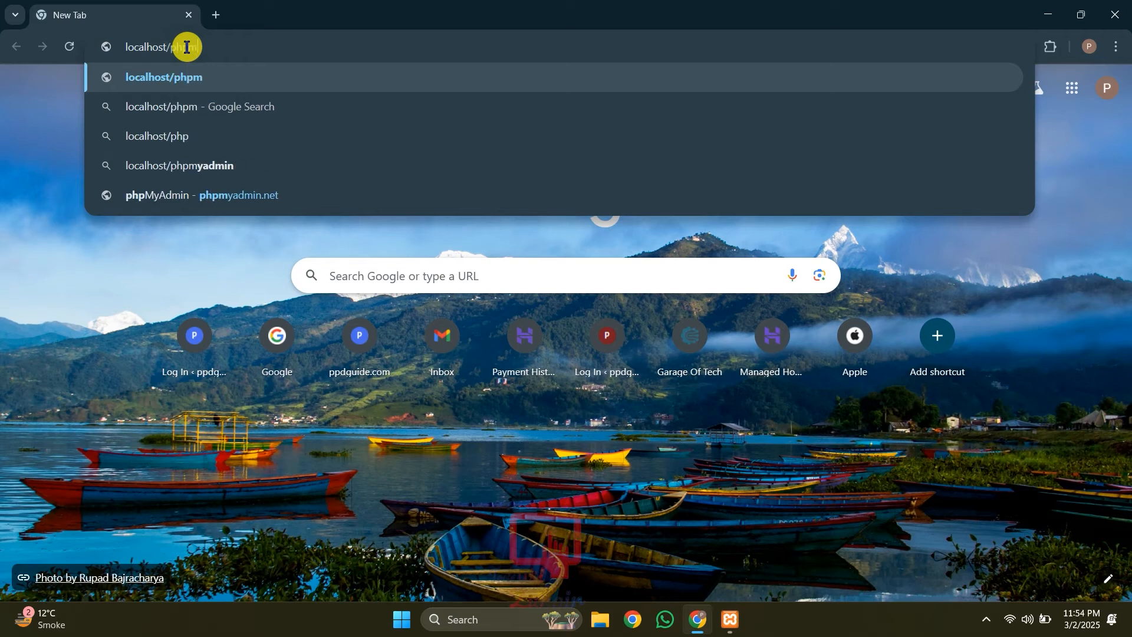
pyautogui.write('n/')
pyautogui.press('Return')
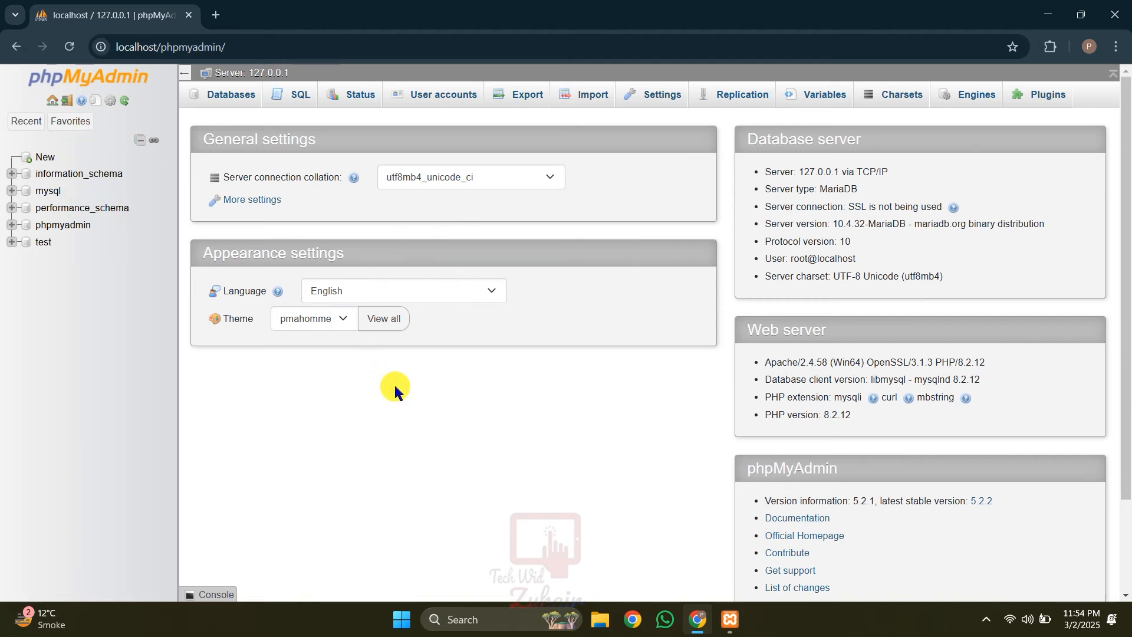
pyautogui.click(222, 99)
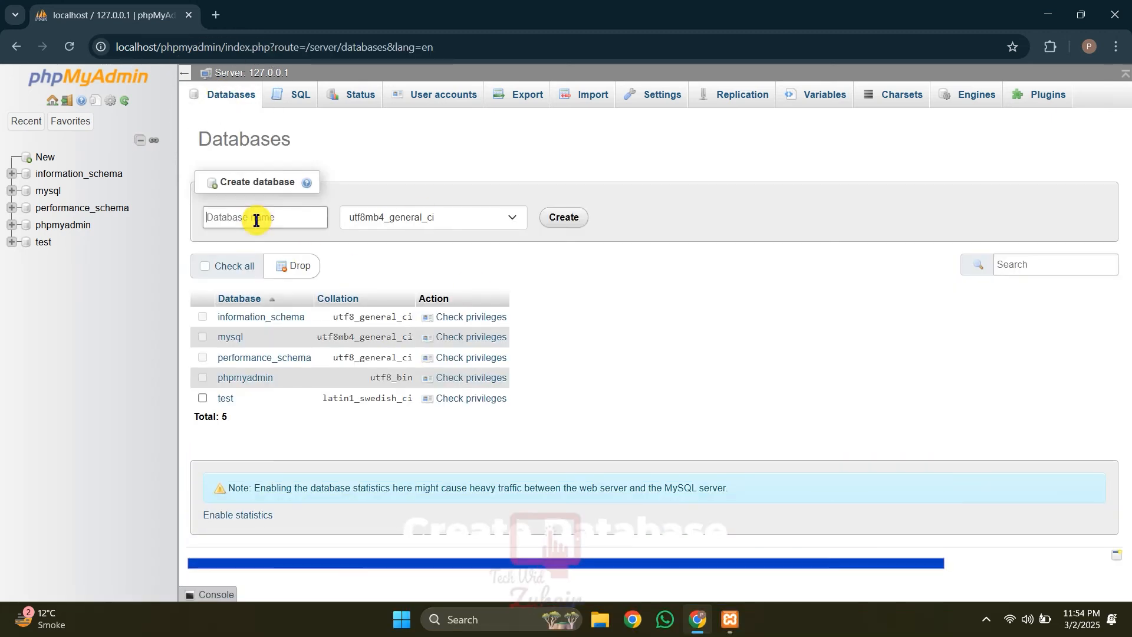
# Step: Create a database named wordpress, then replace the phpMyAdmin tab with a blank tab
pyautogui.click(255, 220)
pyautogui.write('word')
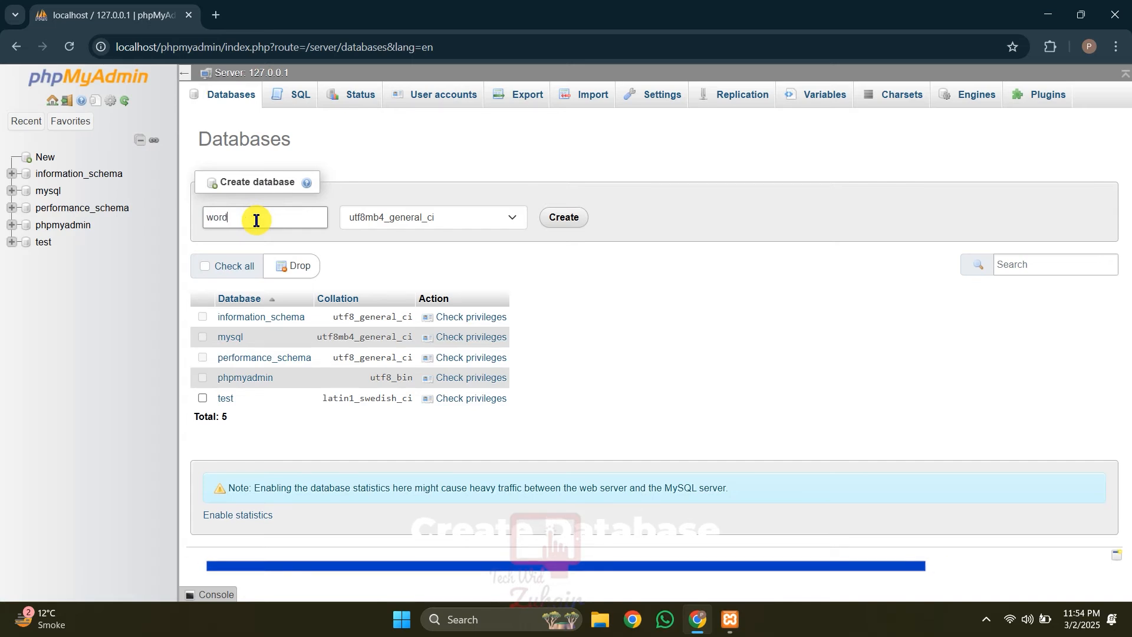
pyautogui.write('press')
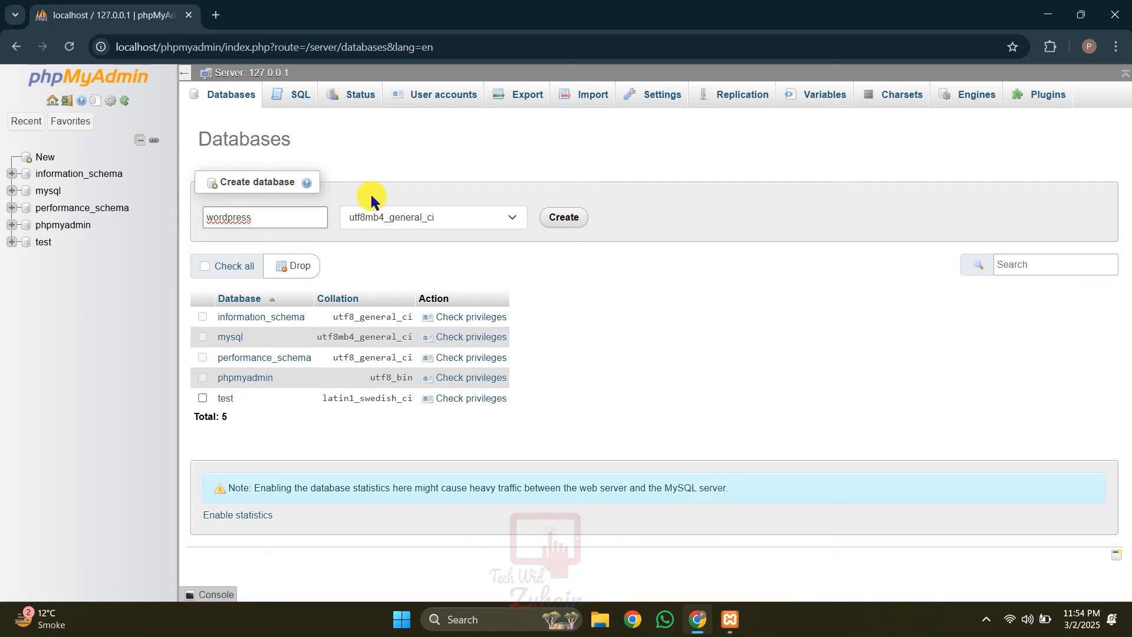
pyautogui.click(549, 217)
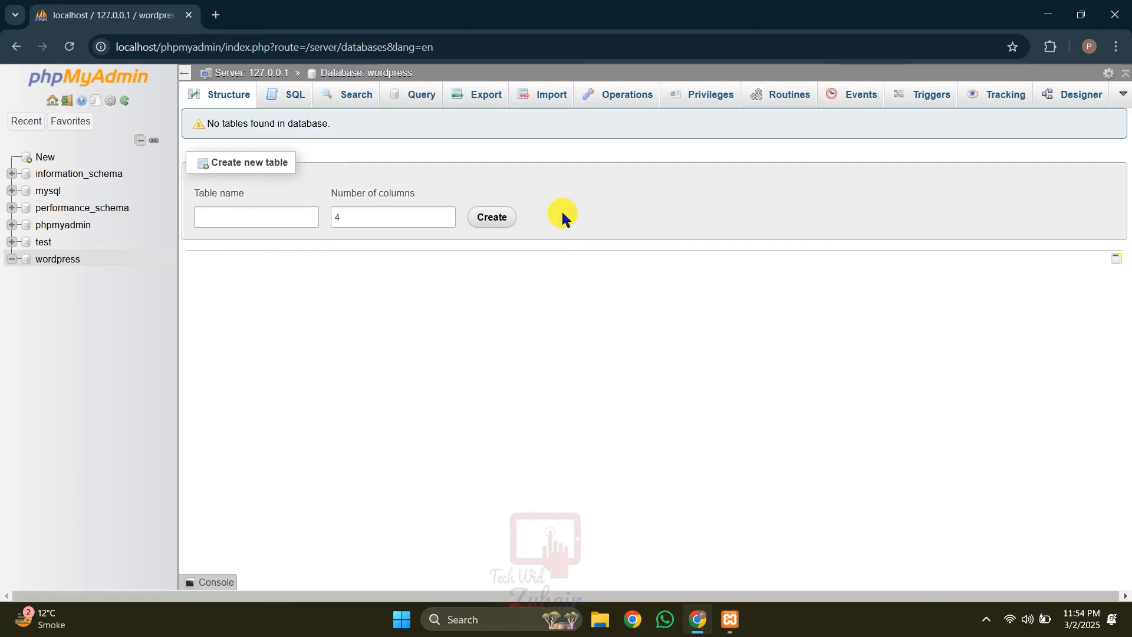
pyautogui.click(215, 15)
pyautogui.click(189, 15)
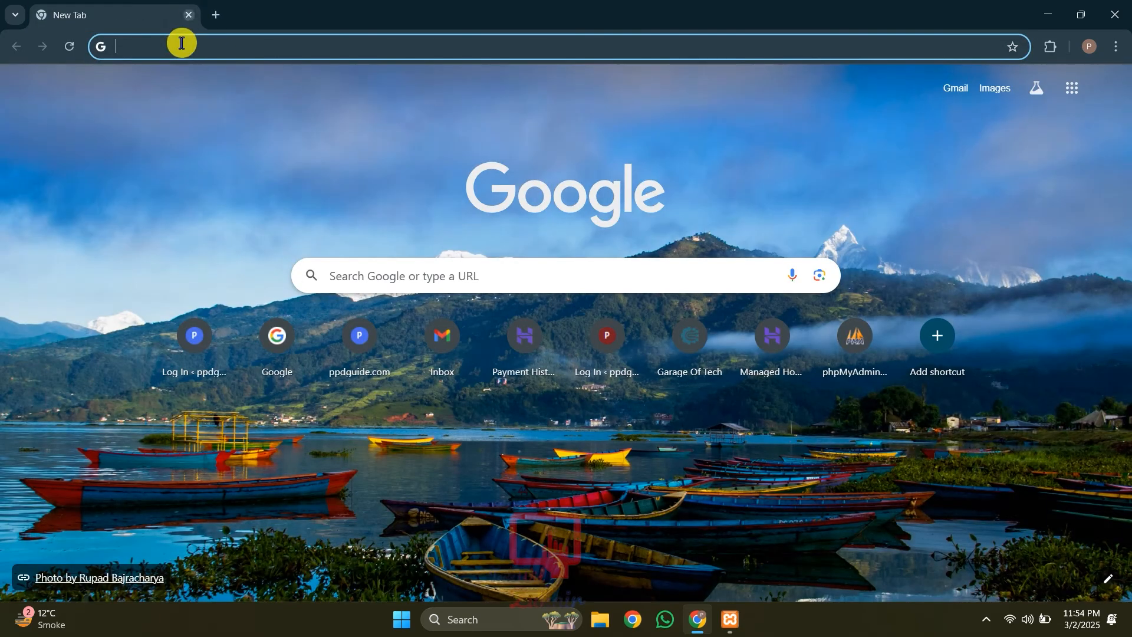
# Step: Load localhost/wordpress and continue the setup in English (United States)
pyautogui.click(181, 46)
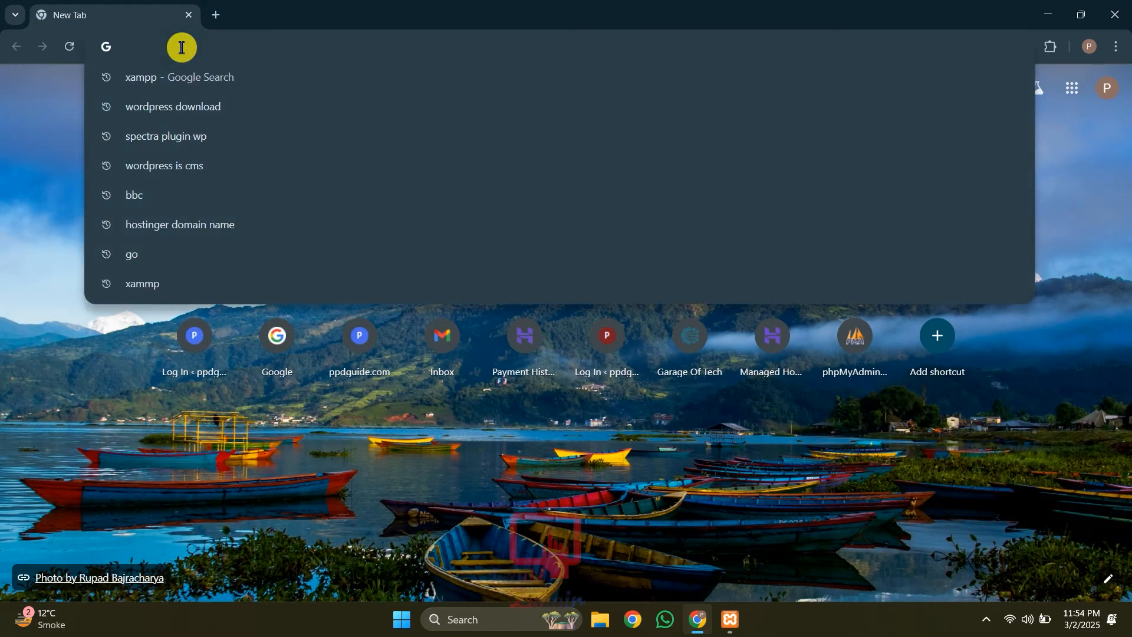
pyautogui.write('local')
pyautogui.press('Right')
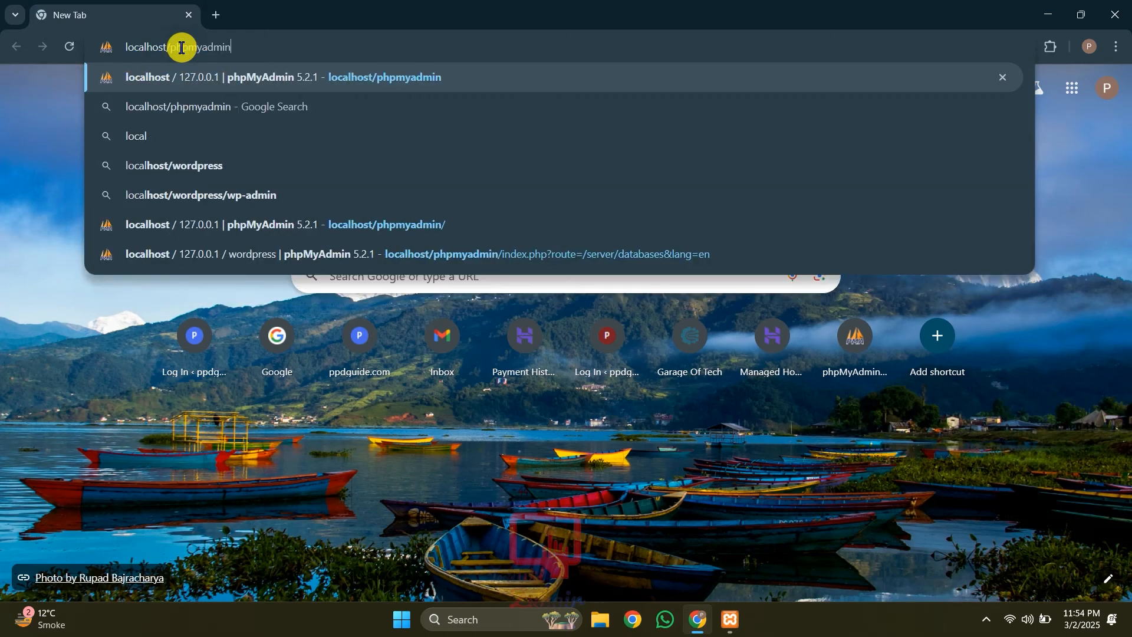
pyautogui.press('BackSpace')
pyautogui.press('BackSpace')
pyautogui.press('BackSpace')
pyautogui.press('BackSpace')
pyautogui.press('BackSpace')
pyautogui.press('BackSpace')
pyautogui.press('BackSpace')
pyautogui.press('BackSpace')
pyautogui.press('BackSpace')
pyautogui.press('BackSpace')
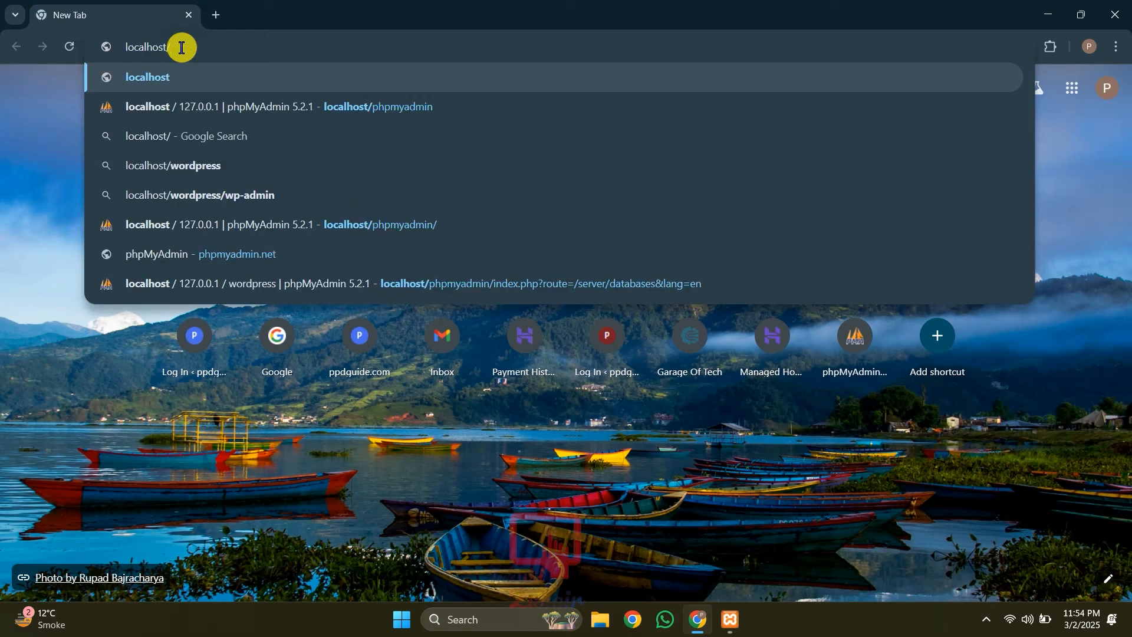
pyautogui.write('wordpress')
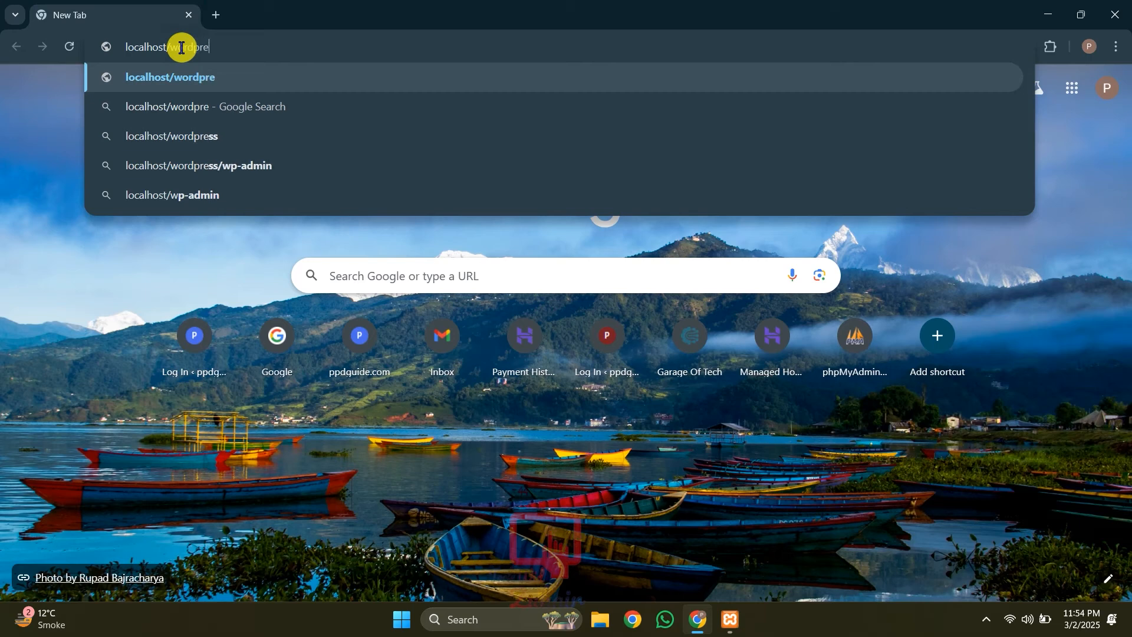
pyautogui.press('Return')
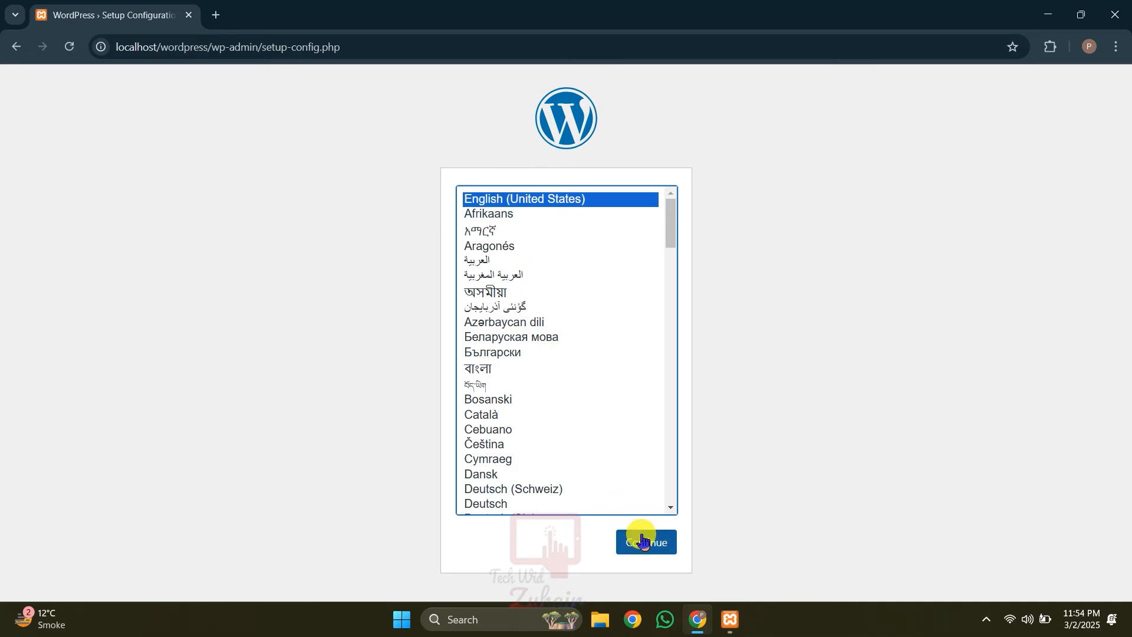
pyautogui.click(623, 539)
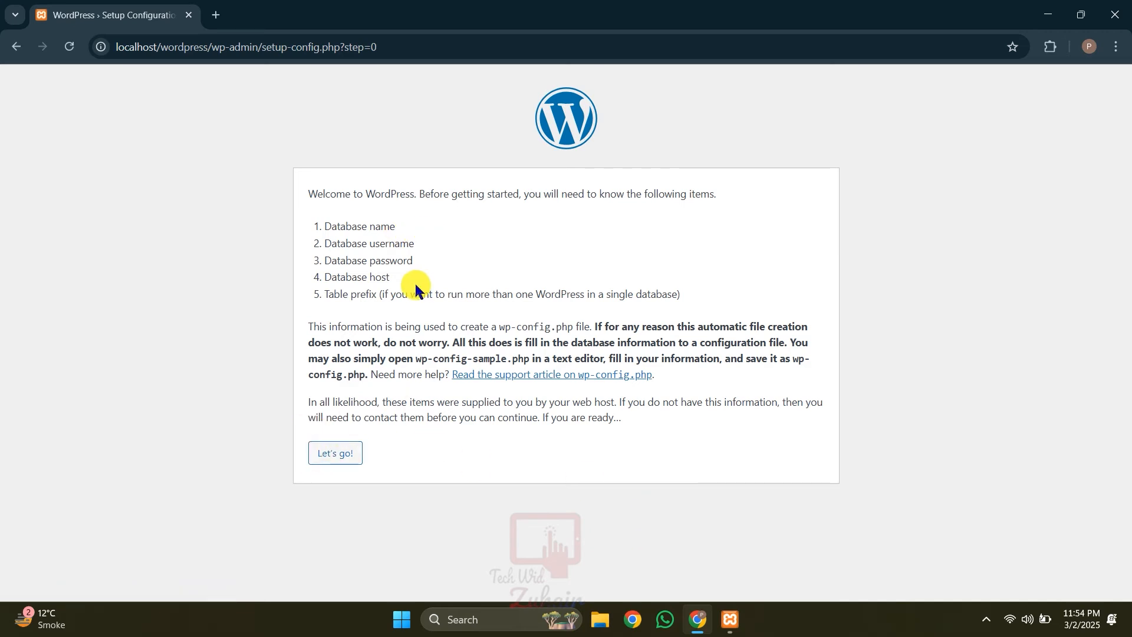
# Step: Submit database name wordpress, username root, an empty password and host localhost
pyautogui.click(335, 453)
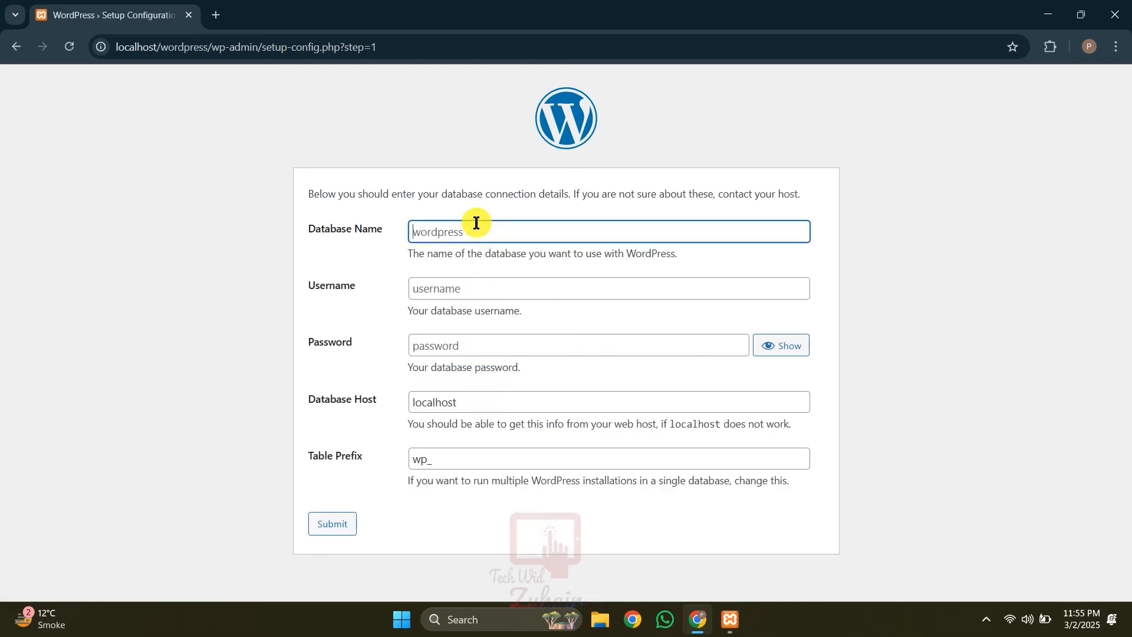
pyautogui.write('wordpress')
pyautogui.click(513, 291)
pyautogui.write('root')
pyautogui.press('Tab')
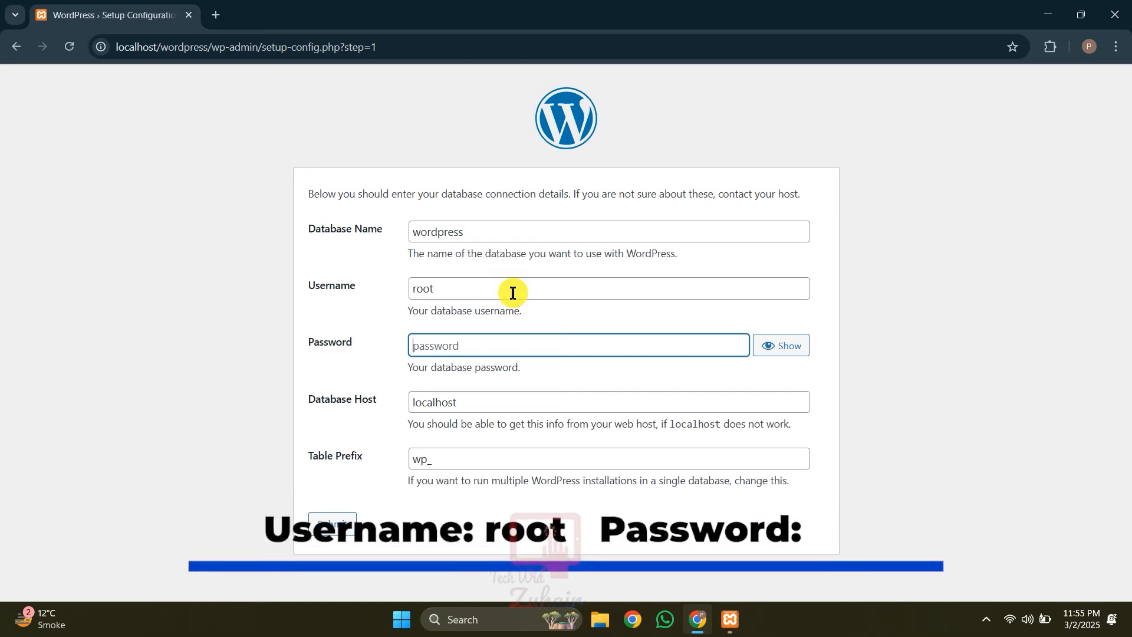
pyautogui.click(486, 402)
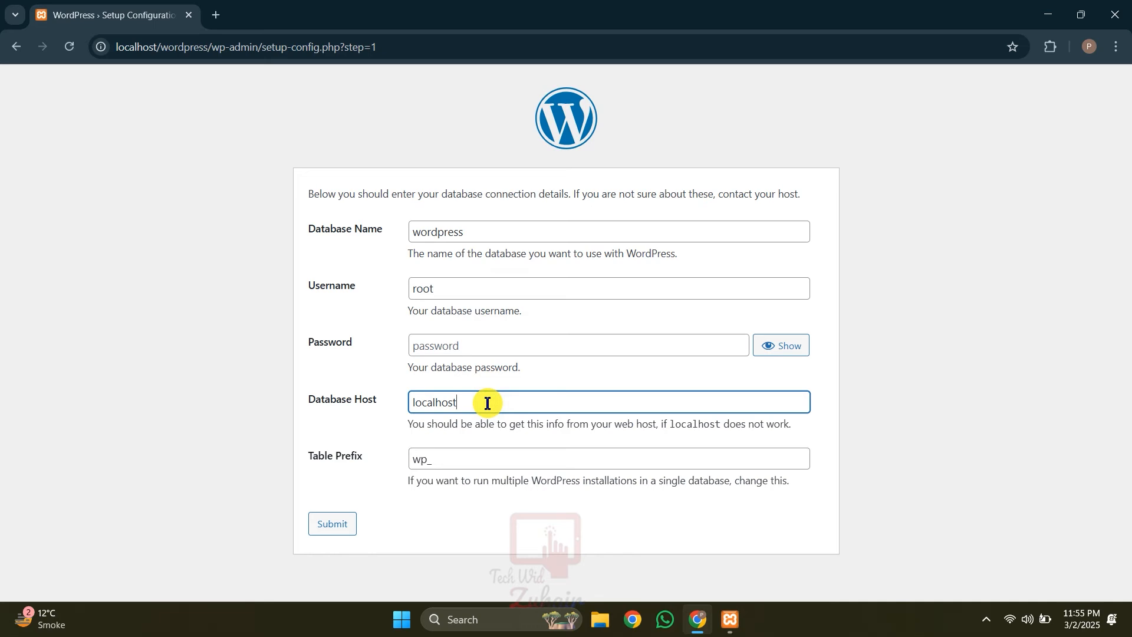
pyautogui.click(444, 345)
pyautogui.write('root')
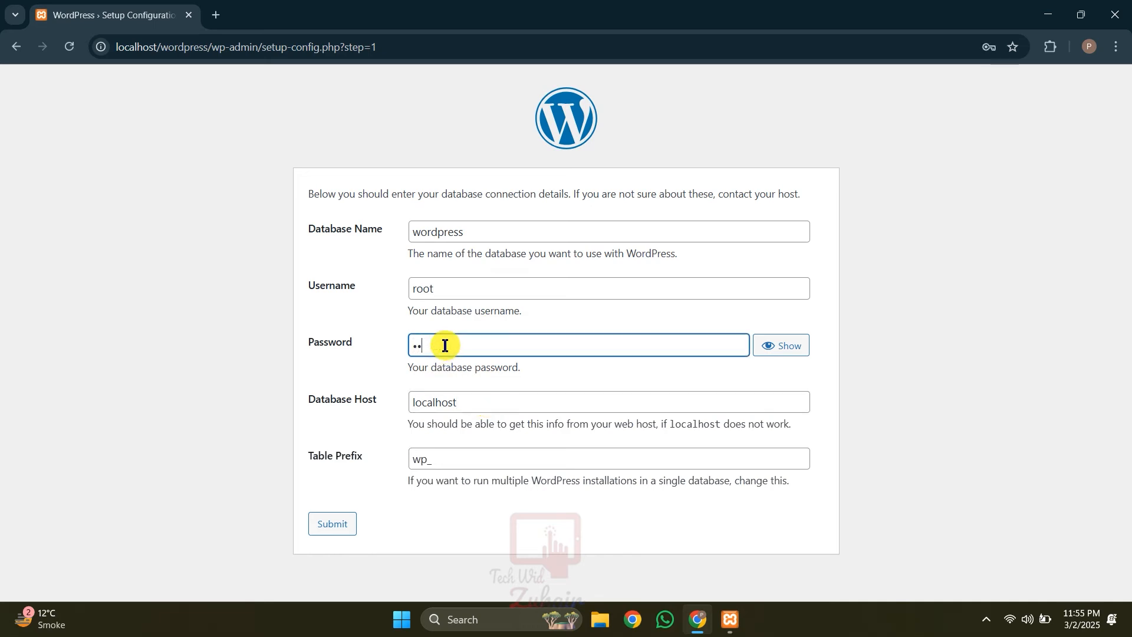
pyautogui.press('BackSpace')
pyautogui.press('BackSpace')
pyautogui.press('BackSpace')
pyautogui.press('BackSpace')
pyautogui.click(327, 526)
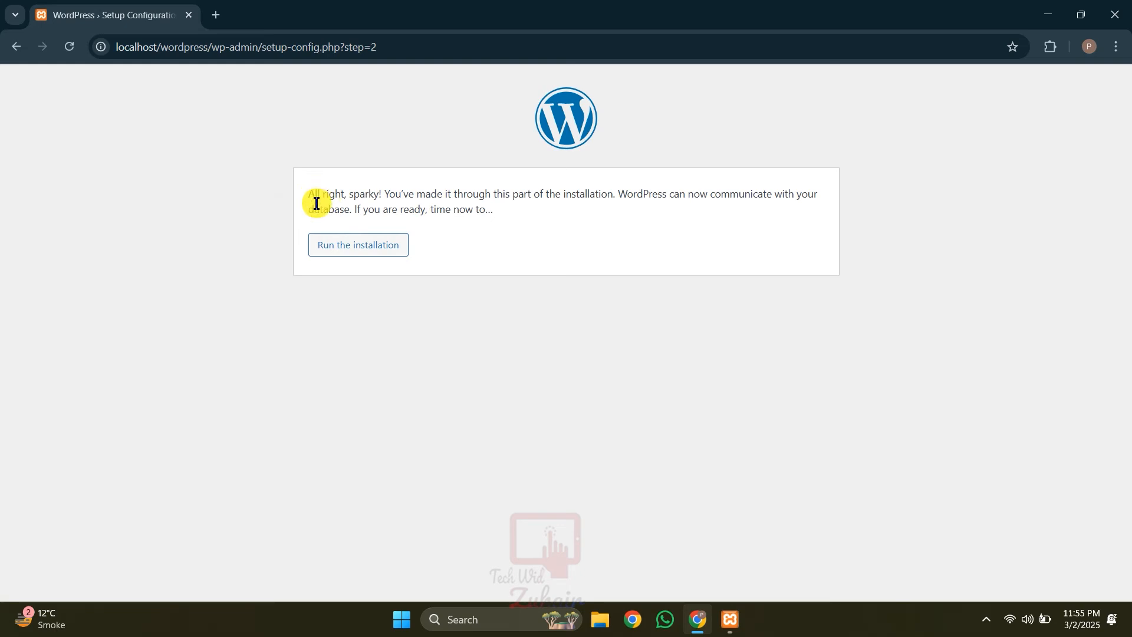
# Step: Run the installation and enter Site Title 'PPD GUIDE', an admin username and a short password
pyautogui.click(347, 257)
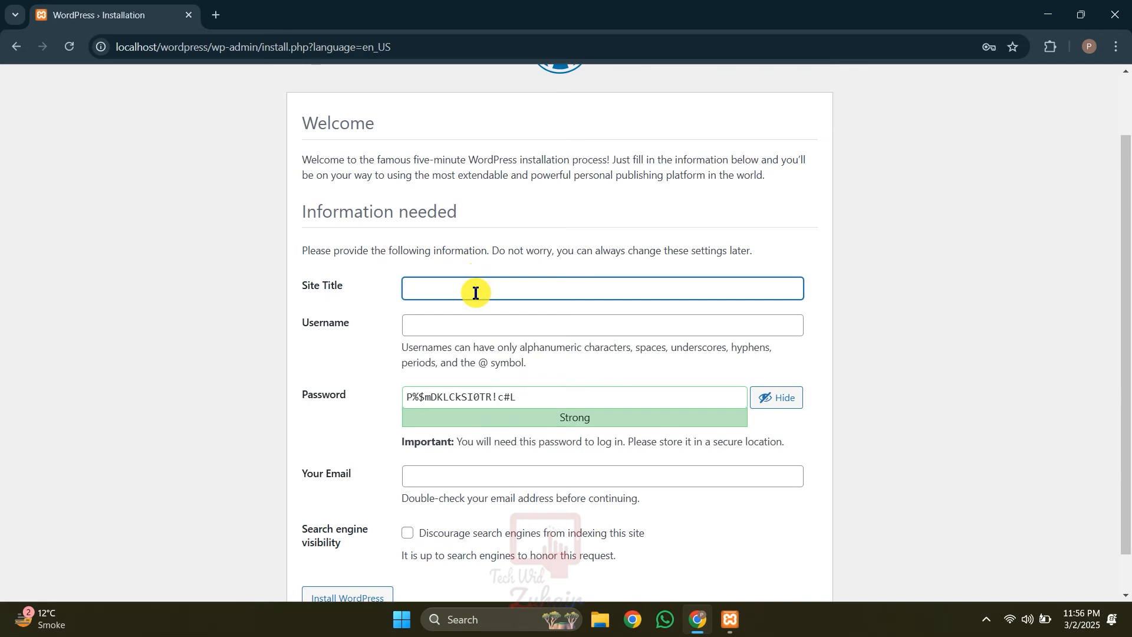
pyautogui.write('PPDGUIDE')
pyautogui.click(475, 332)
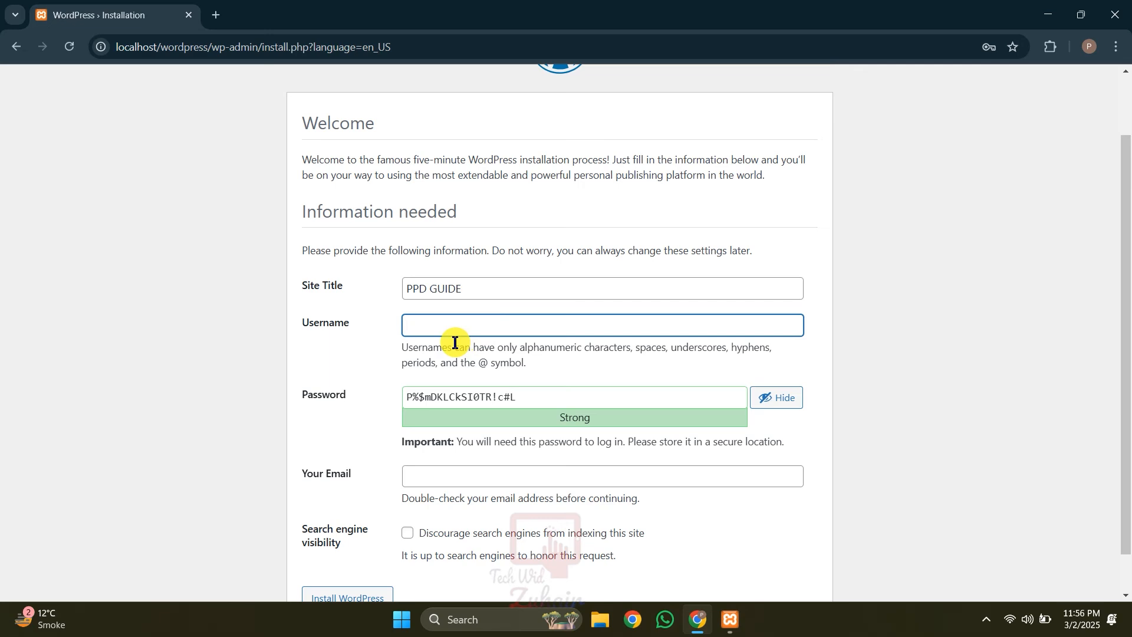
pyautogui.write('root')
pyautogui.press('Tab')
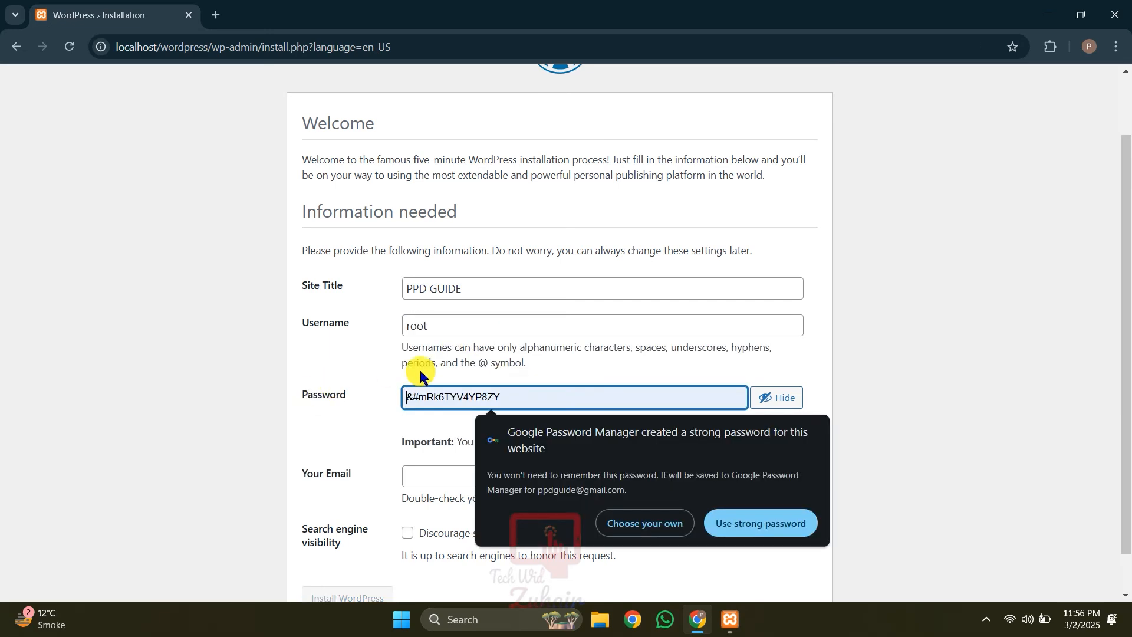
pyautogui.doubleClick(471, 324)
pyautogui.write('admin')
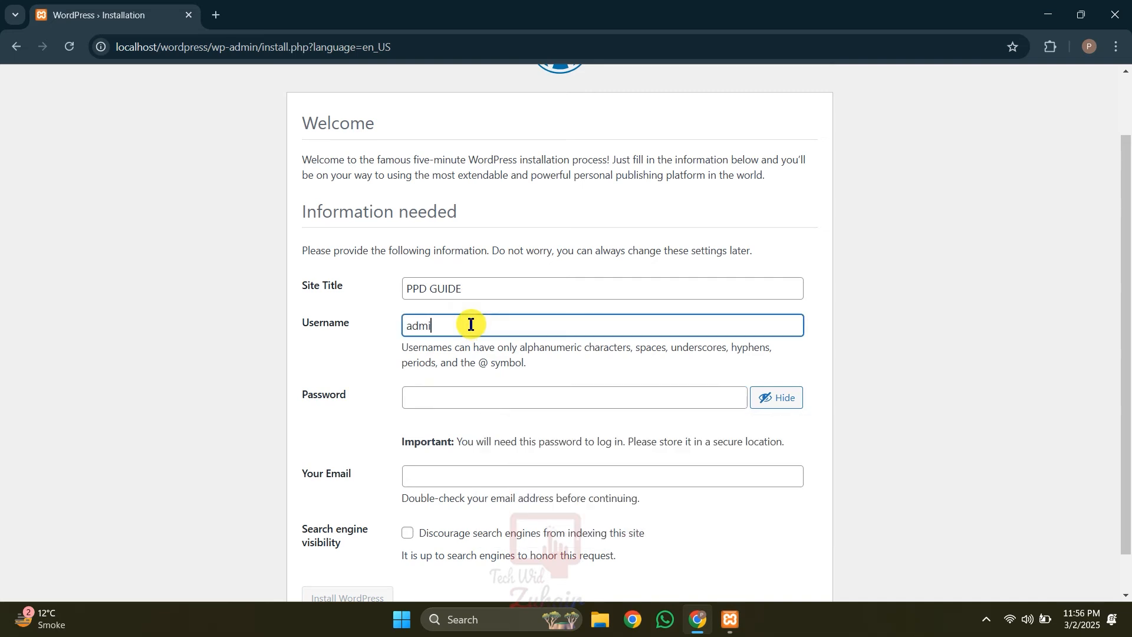
pyautogui.click(497, 393)
pyautogui.write('admin')
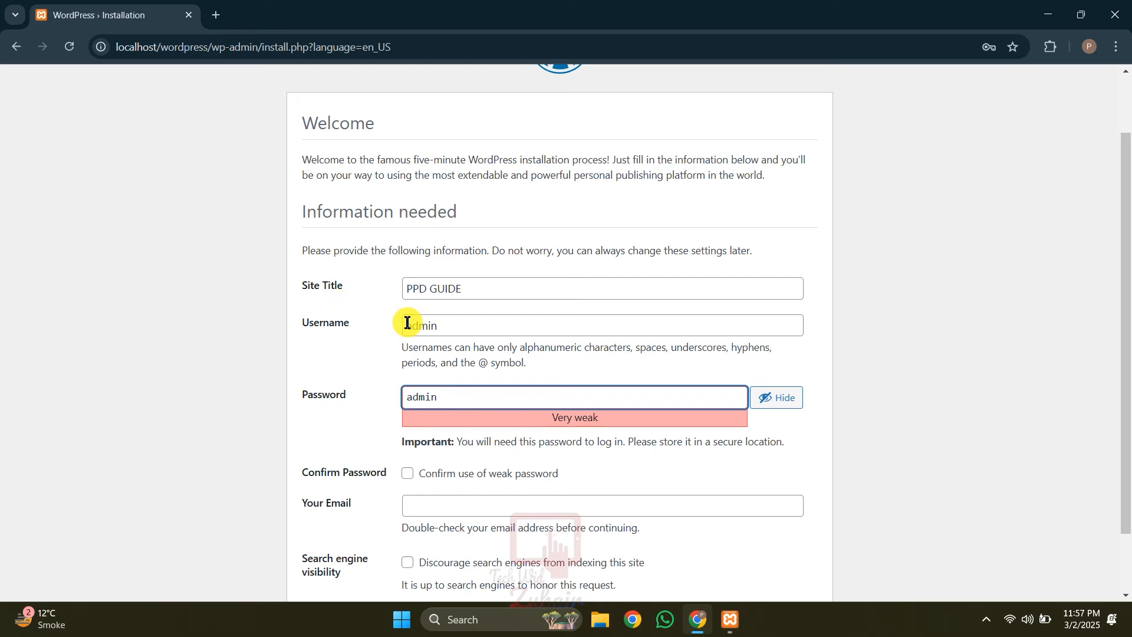
# Step: Confirm the weak password, fill in the admin e-mail address and install WordPress
pyautogui.scroll(-1, 487, 420)
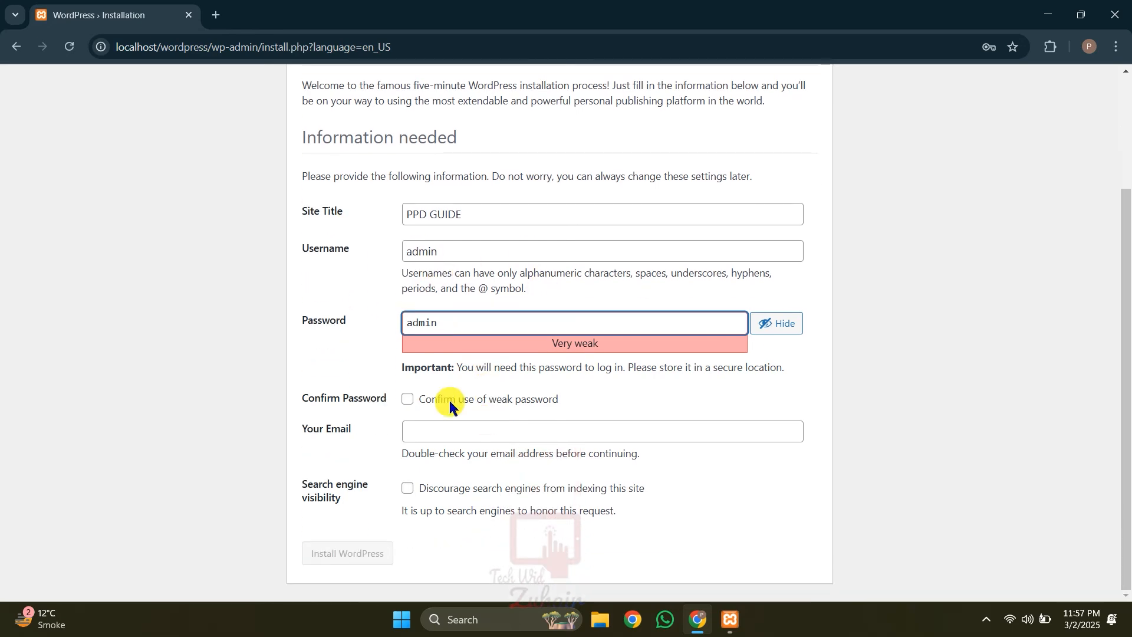
pyautogui.click(407, 399)
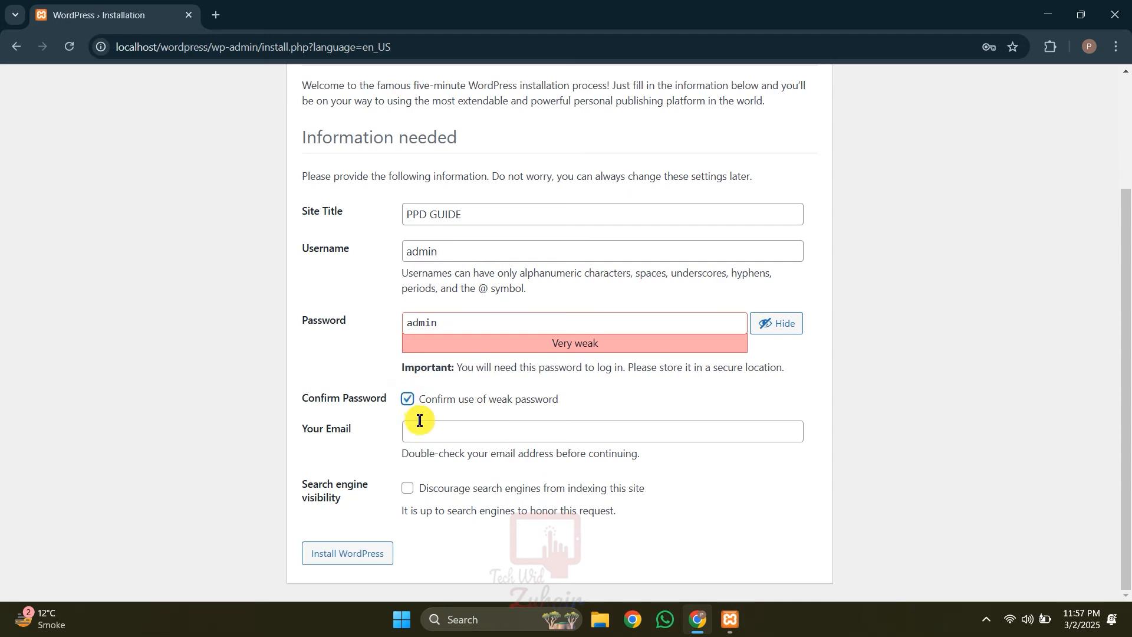
pyautogui.click(420, 425)
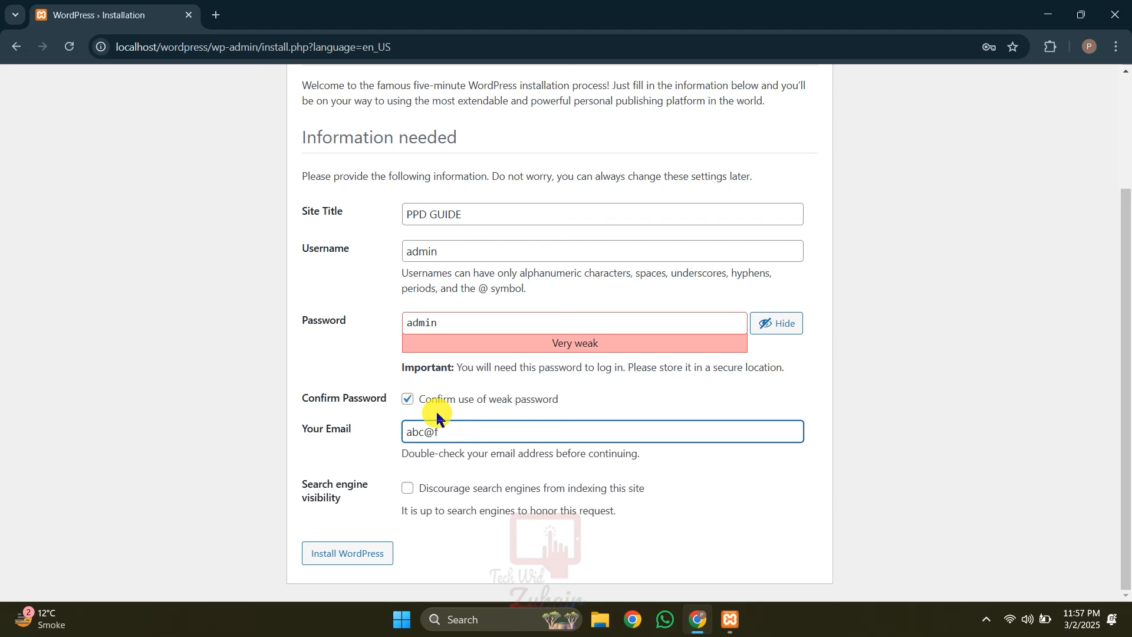
pyautogui.write('com')
pyautogui.moveTo(302, 482); pyautogui.dragTo(423, 493)
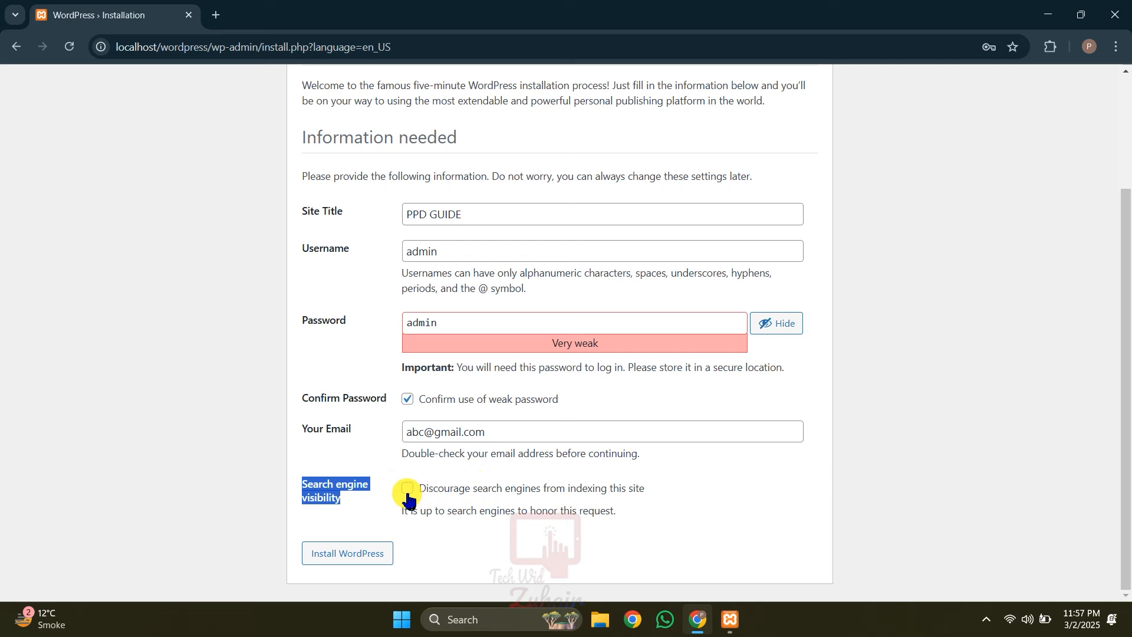
pyautogui.click(390, 508)
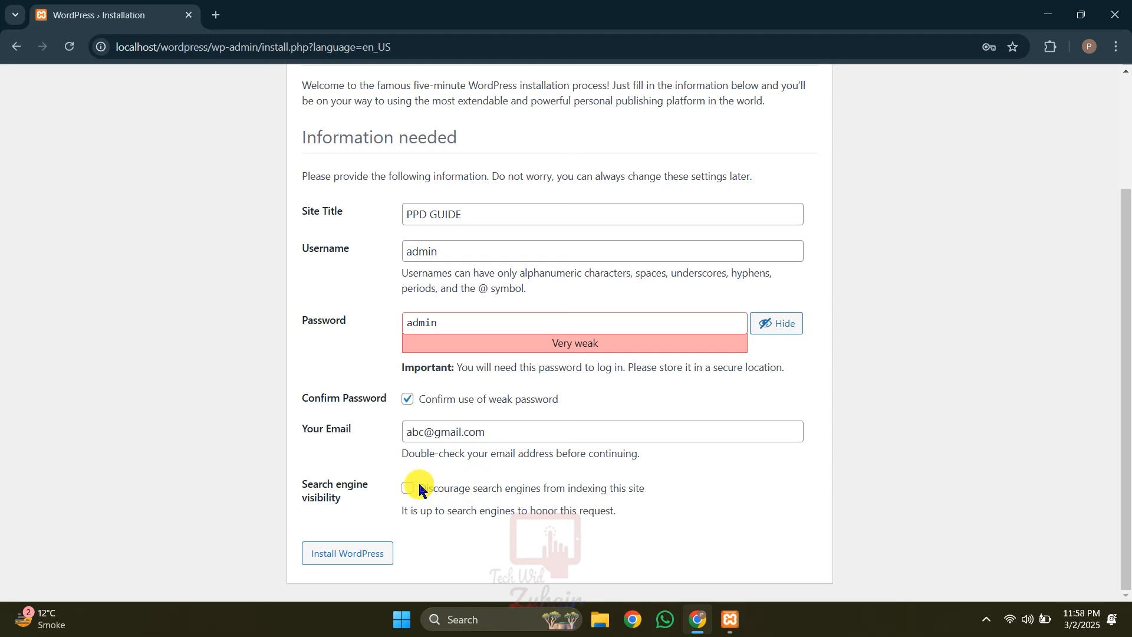
pyautogui.click(357, 558)
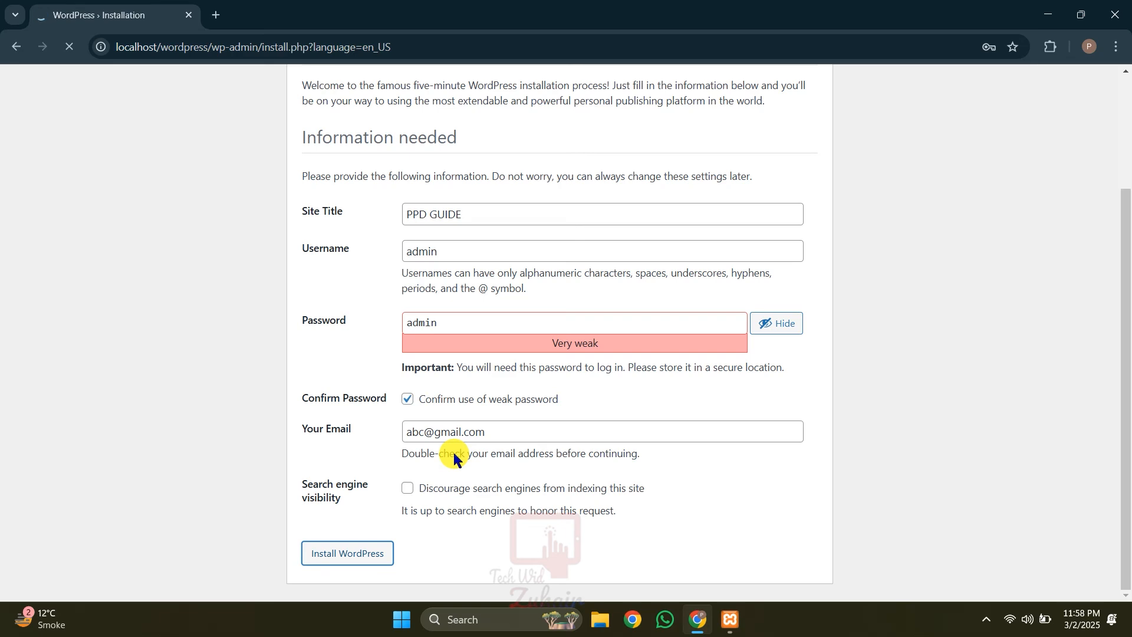
# Step: Save the login in Chrome, dismiss the breach warnings and log in to the PPD GUIDE dashboard
pyautogui.click(941, 280)
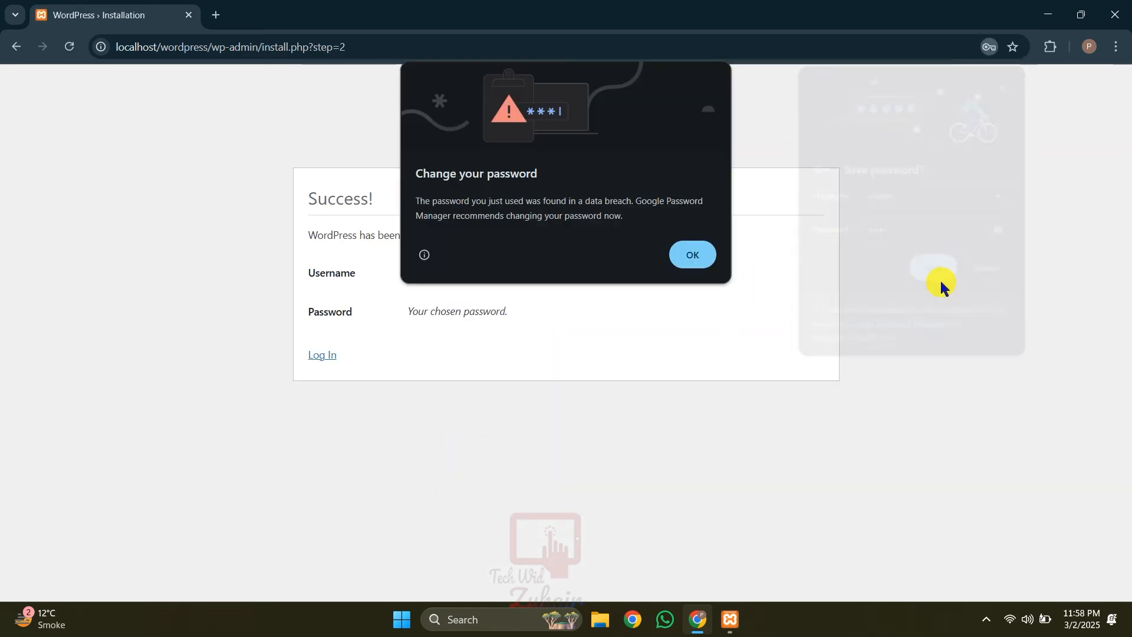
pyautogui.click(707, 258)
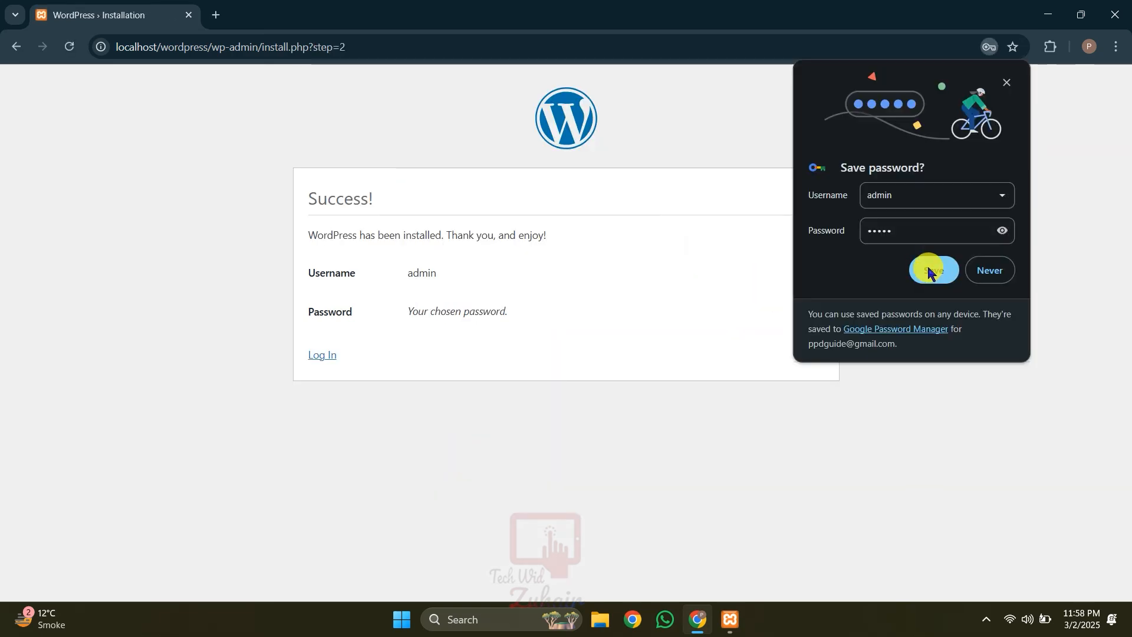
pyautogui.click(929, 273)
pyautogui.click(329, 354)
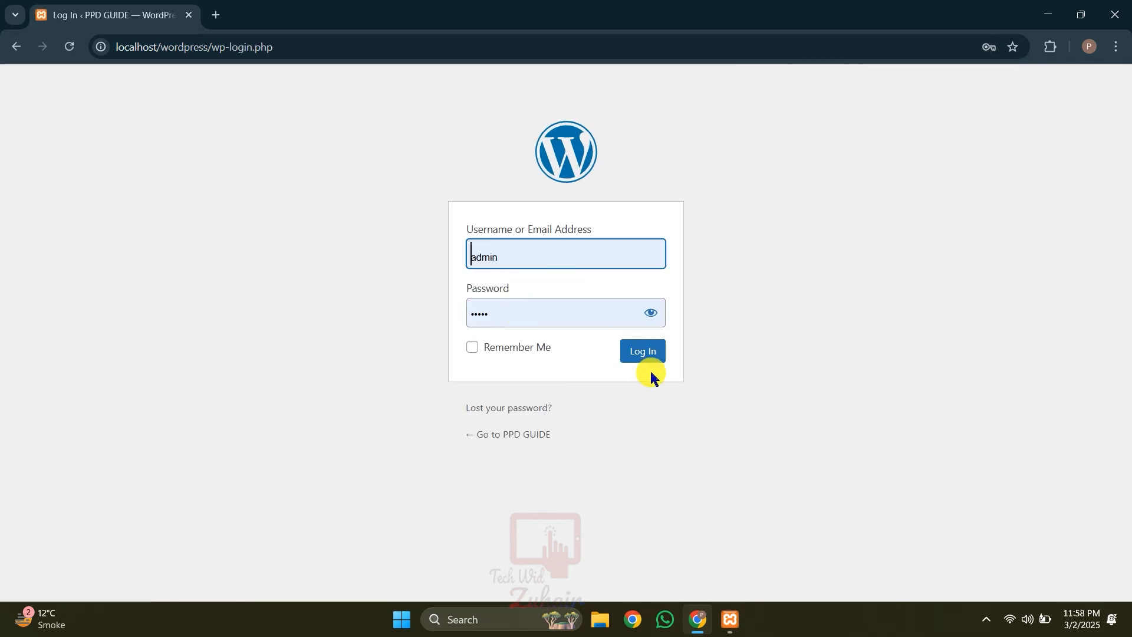
pyautogui.click(649, 353)
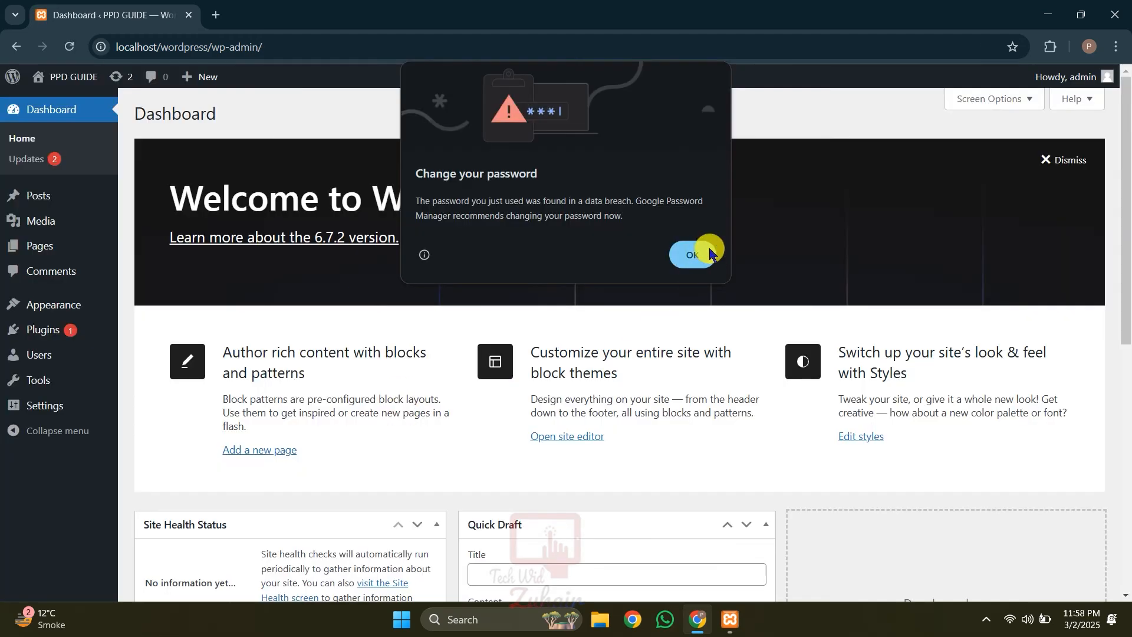
pyautogui.click(693, 255)
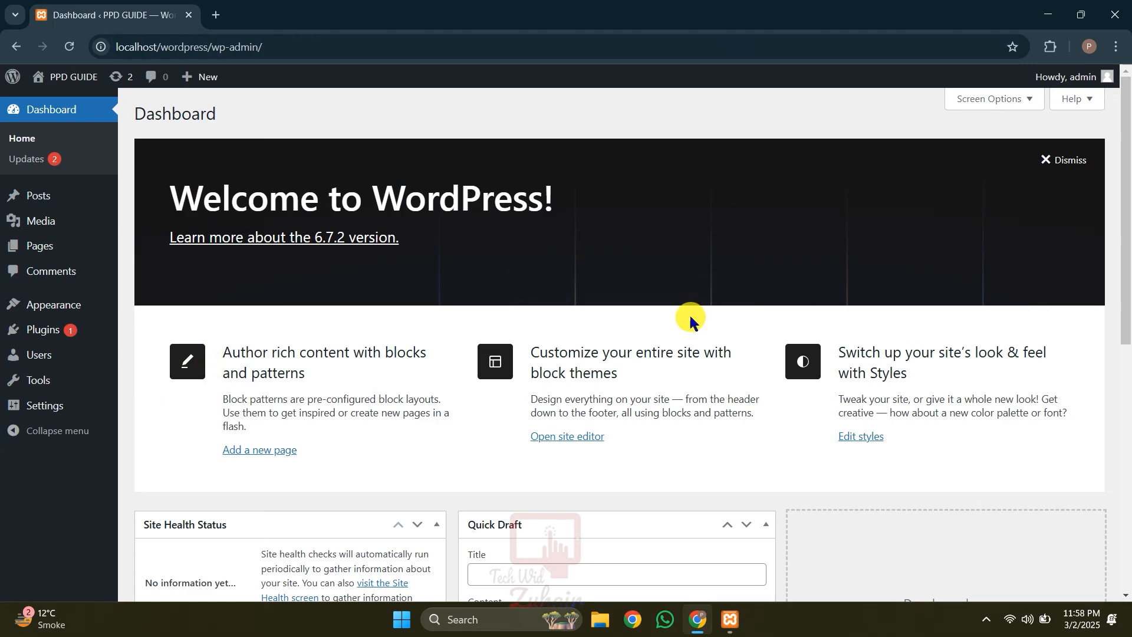
# Step: Glance over the dashboard, then minimize Chrome to the Windows desktop with Win+D
pyautogui.scroll(-7, 654, 405)
pyautogui.scroll(7, 970, 437)
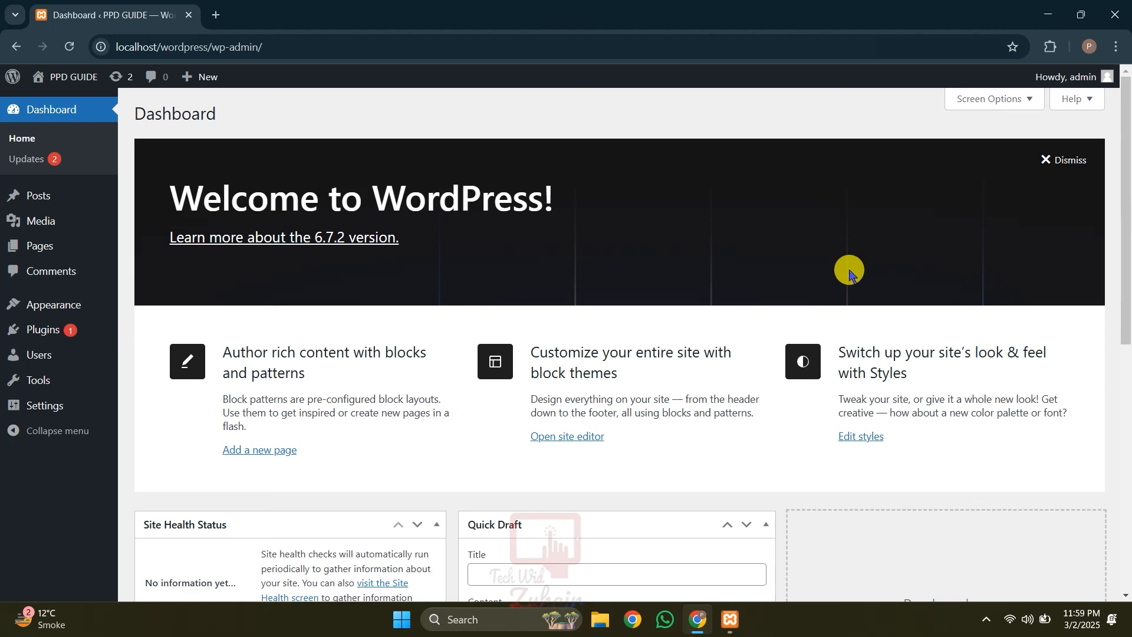
pyautogui.press('super+d')
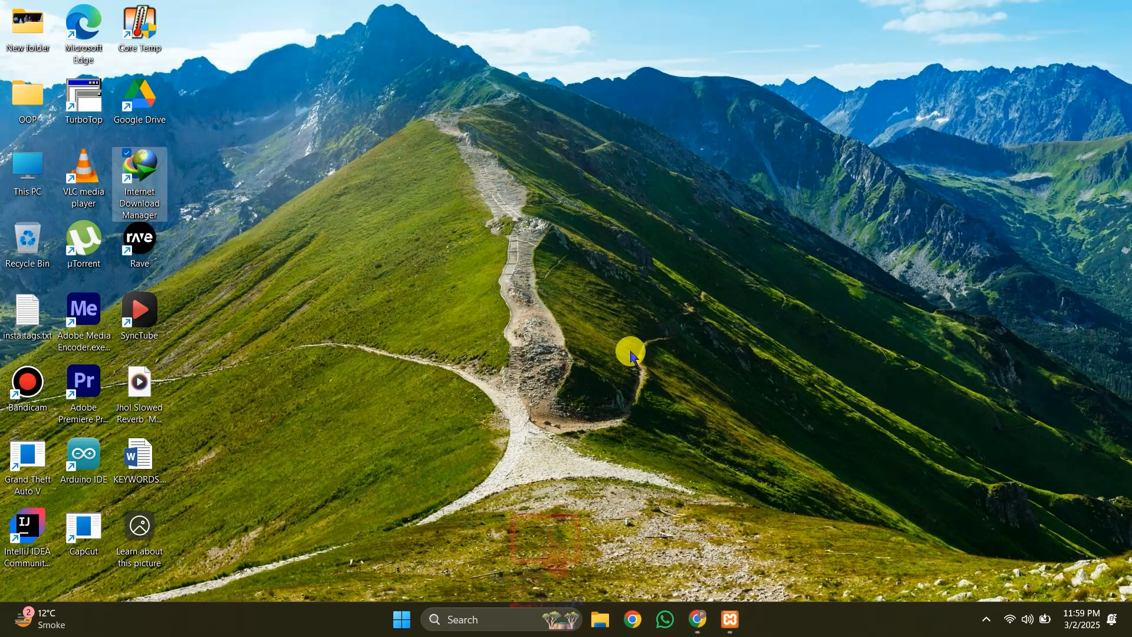
# Step: Clear the desktop icon selection and refresh the Windows desktop
pyautogui.click(546, 328)
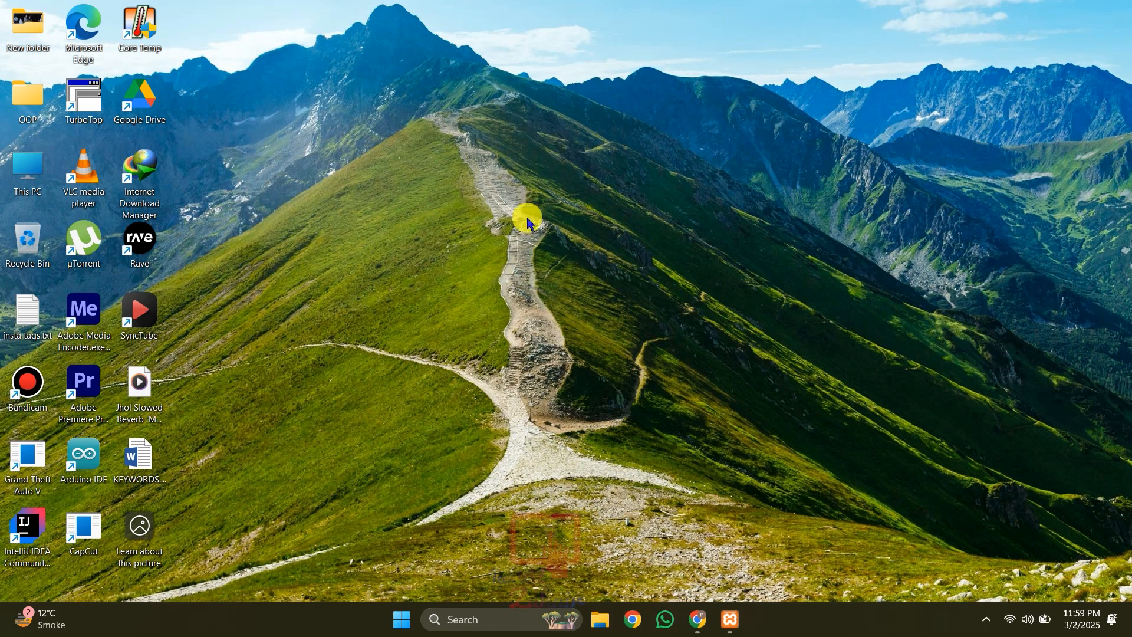
pyautogui.rightClick(447, 216)
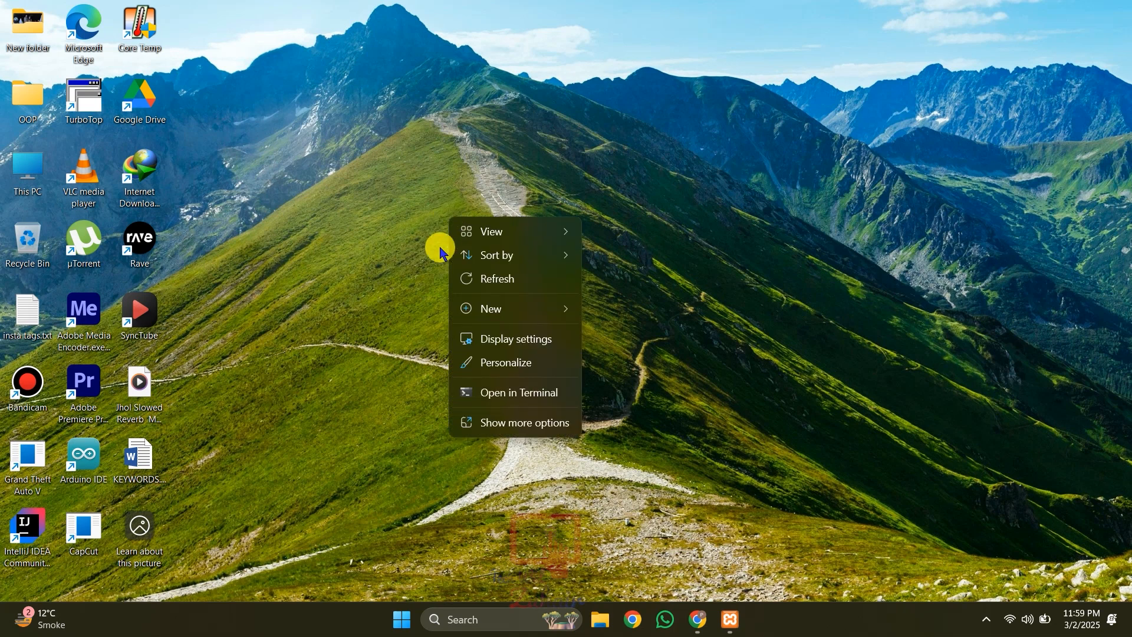
pyautogui.click(488, 283)
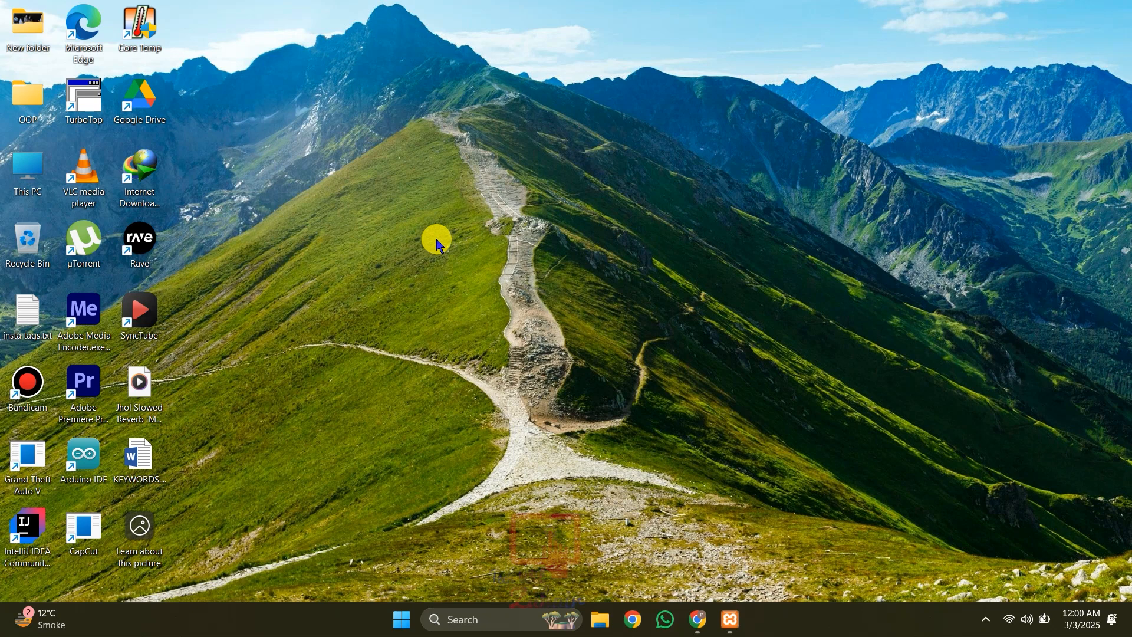
# Step: Stop Apache and MySQL in the centred XAMPP Control Panel, then return to the Chrome dashboard
pyautogui.hotkey('alt', 'Tab')
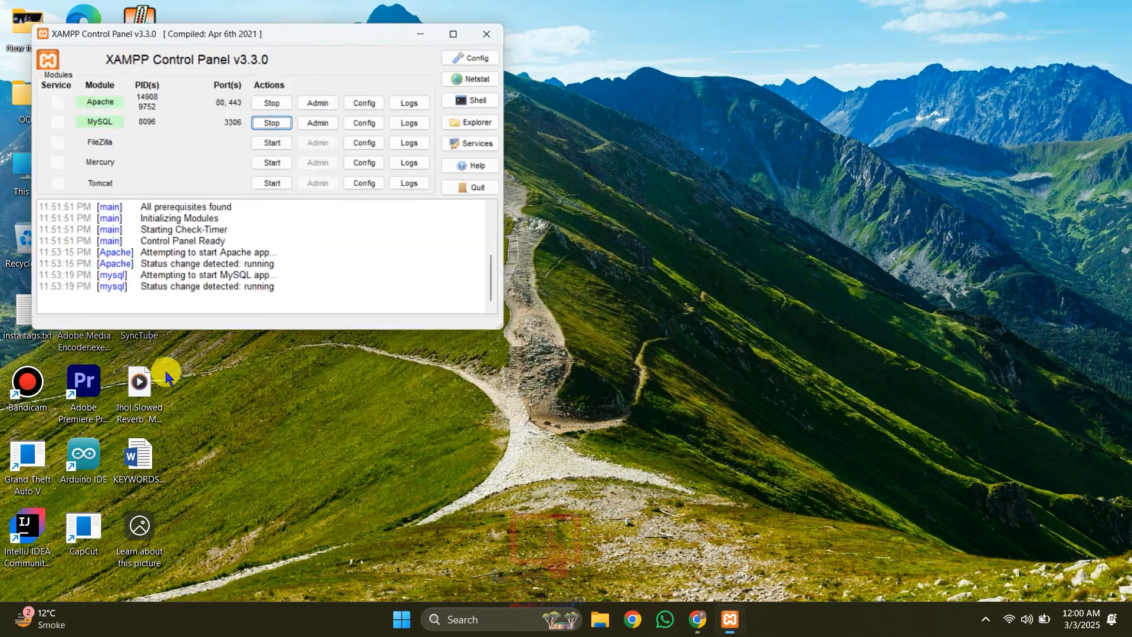
pyautogui.moveTo(288, 35); pyautogui.dragTo(616, 153)
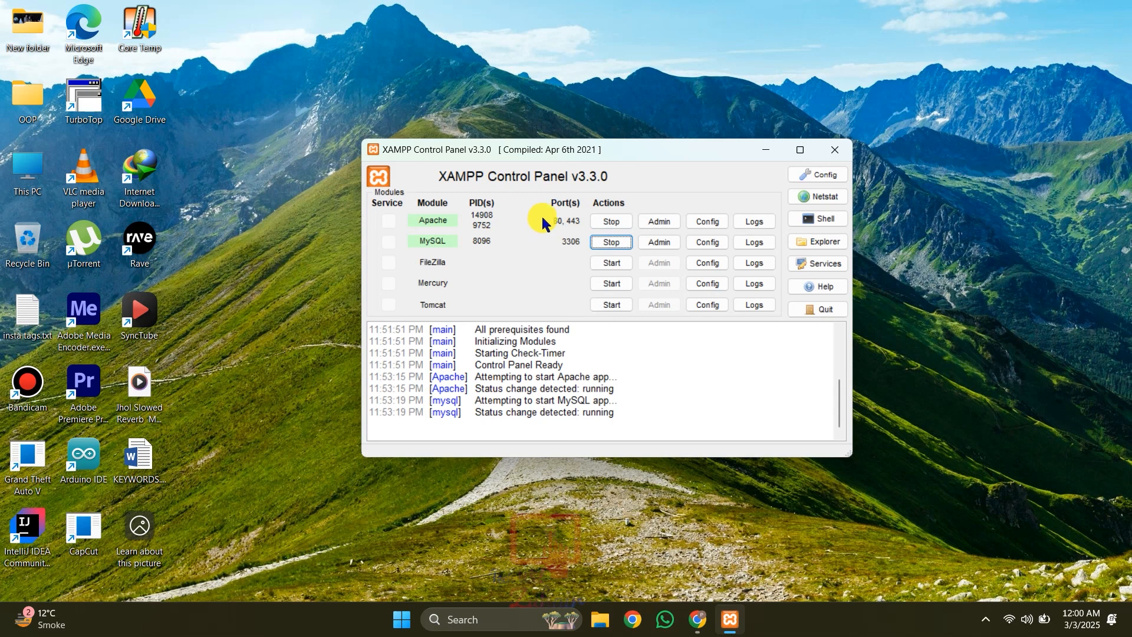
pyautogui.click(617, 221)
pyautogui.click(614, 242)
pyautogui.click(697, 618)
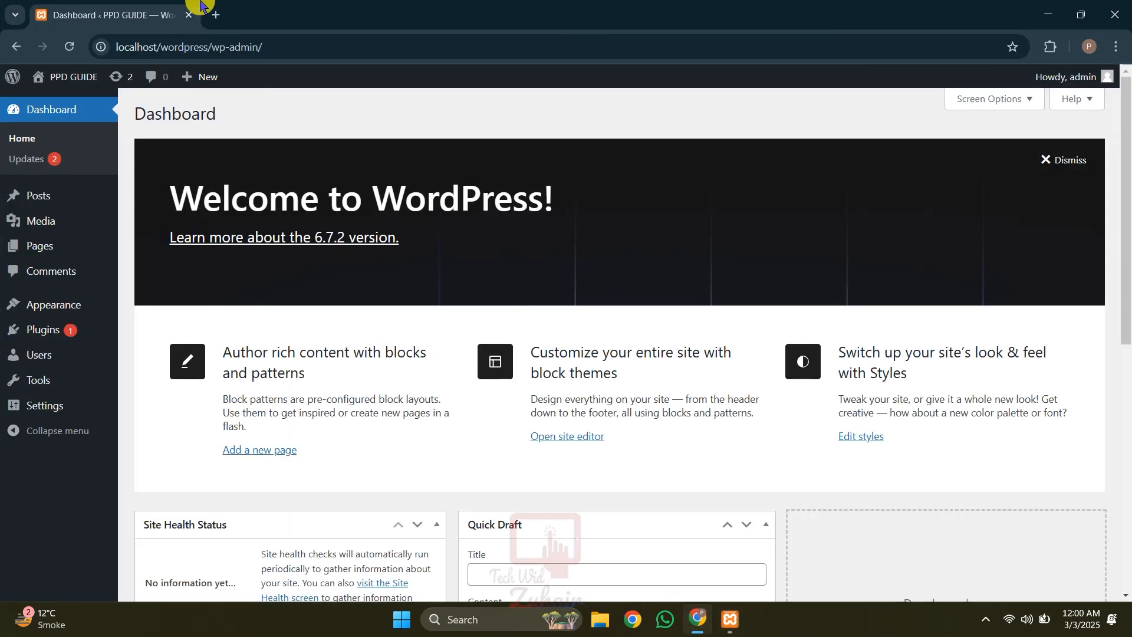
# Step: Load localhost/wordpress in Chrome's address bar
pyautogui.click(279, 47)
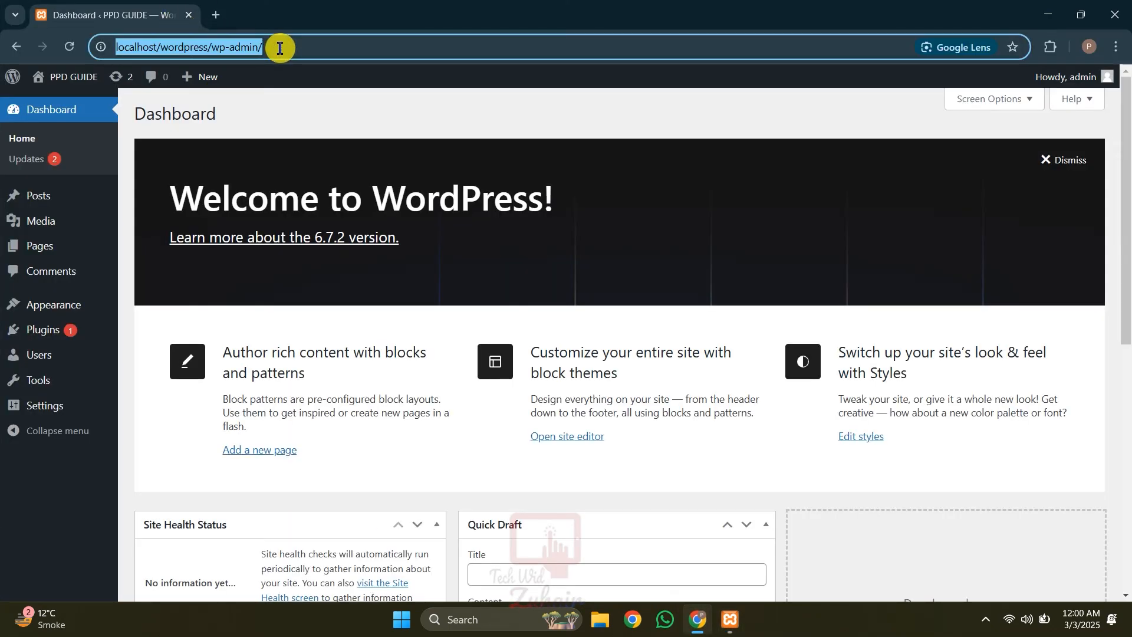
pyautogui.write('loca')
pyautogui.press('Right')
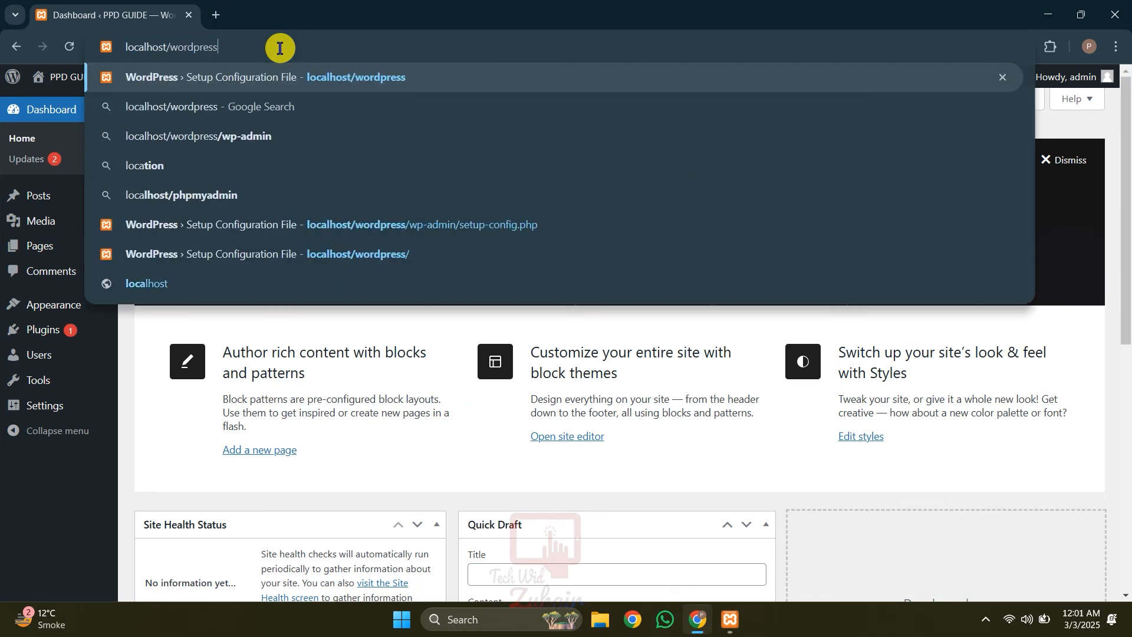
pyautogui.press('Return')
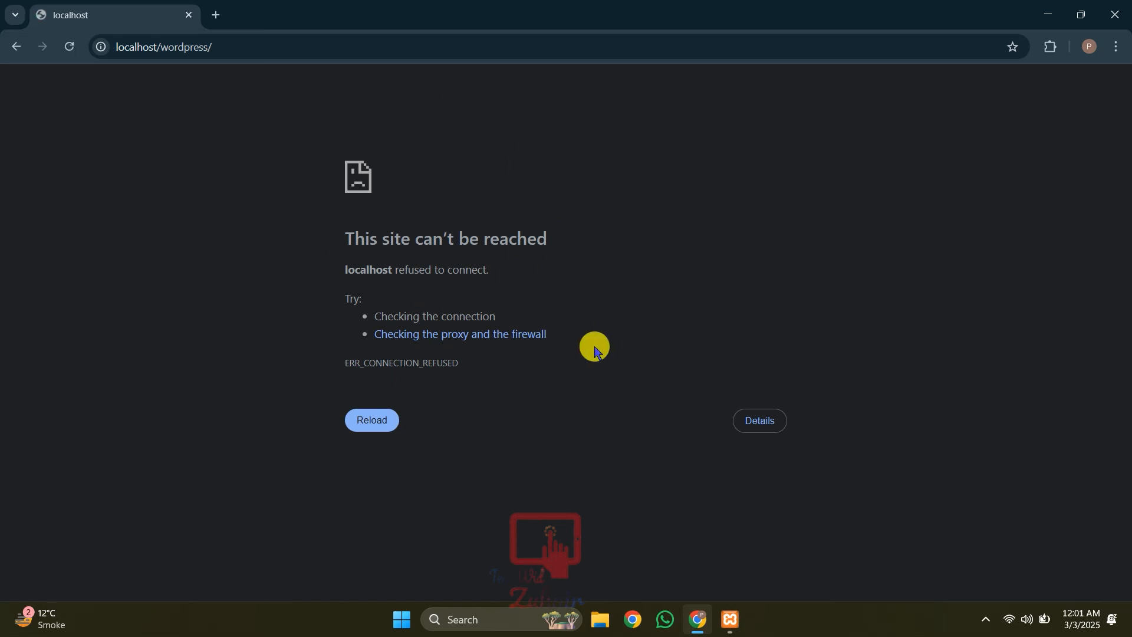
# Step: Start Apache and MySQL in XAMPP, then view the PPD GUIDE homepage in Chrome
pyautogui.hotkey('alt', 'Tab')
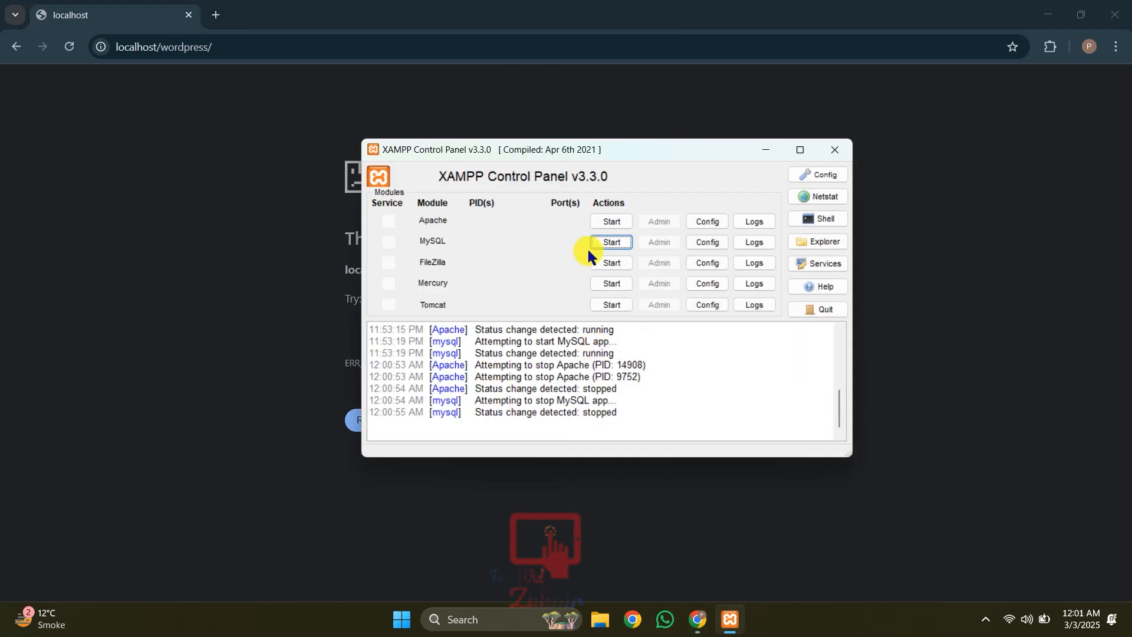
pyautogui.click(612, 222)
pyautogui.click(612, 242)
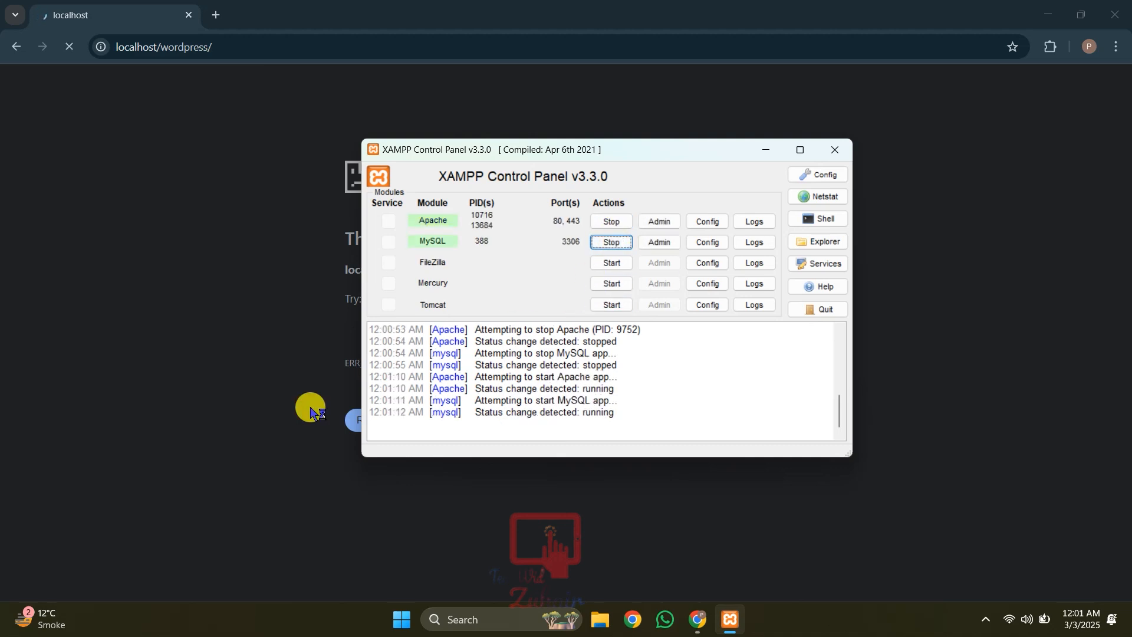
pyautogui.click(232, 354)
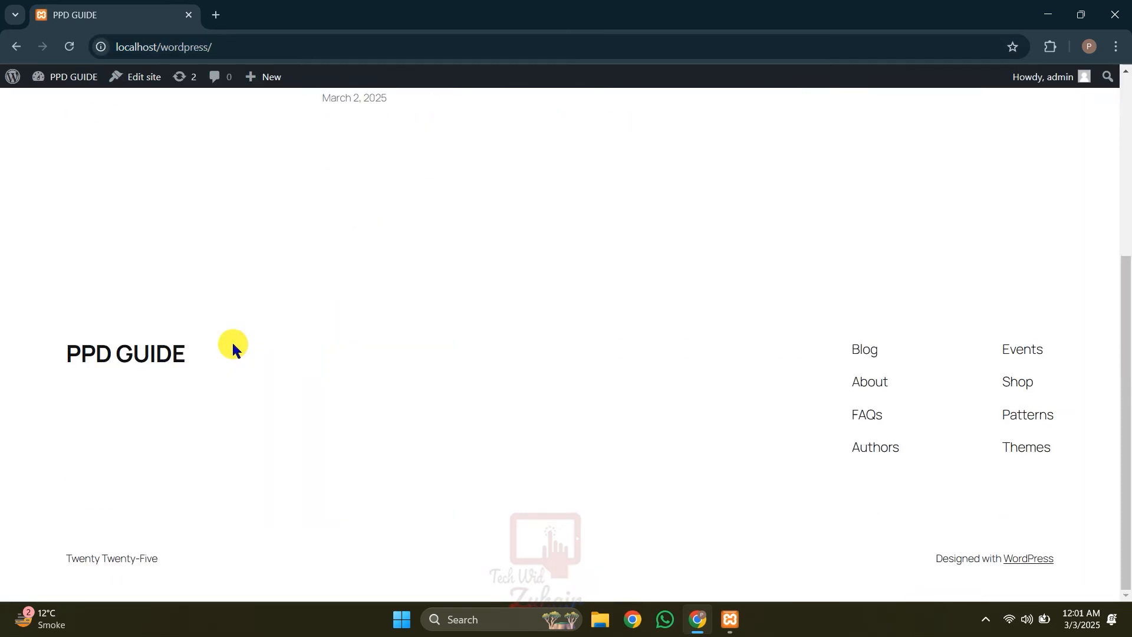
pyautogui.scroll(-5, 231, 344)
pyautogui.scroll(4, 232, 344)
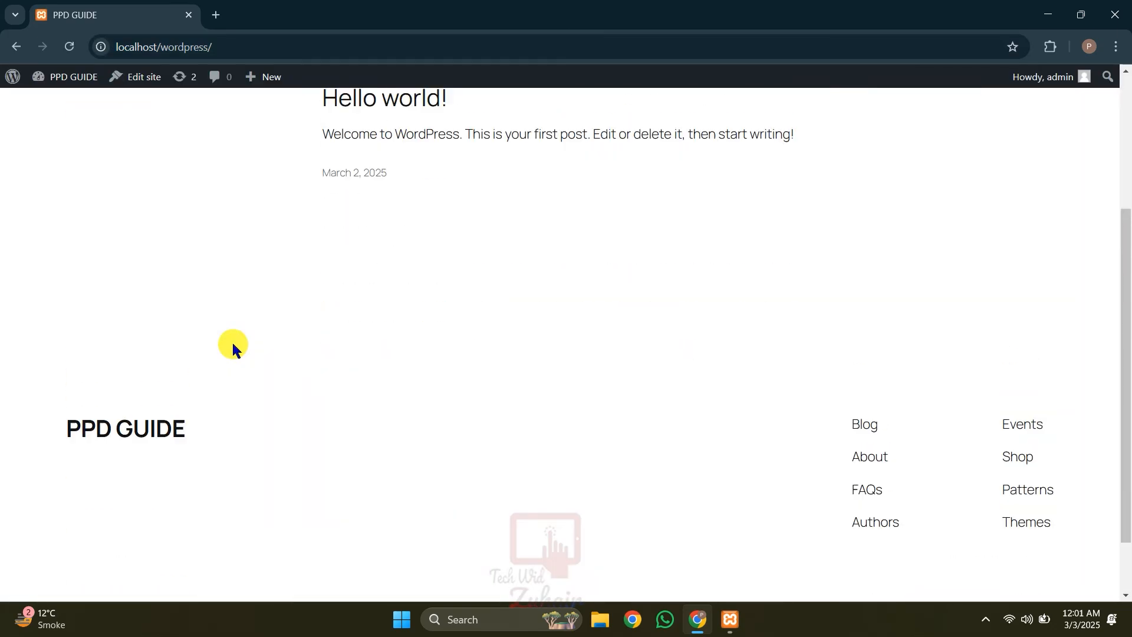
pyautogui.scroll(-5, 232, 344)
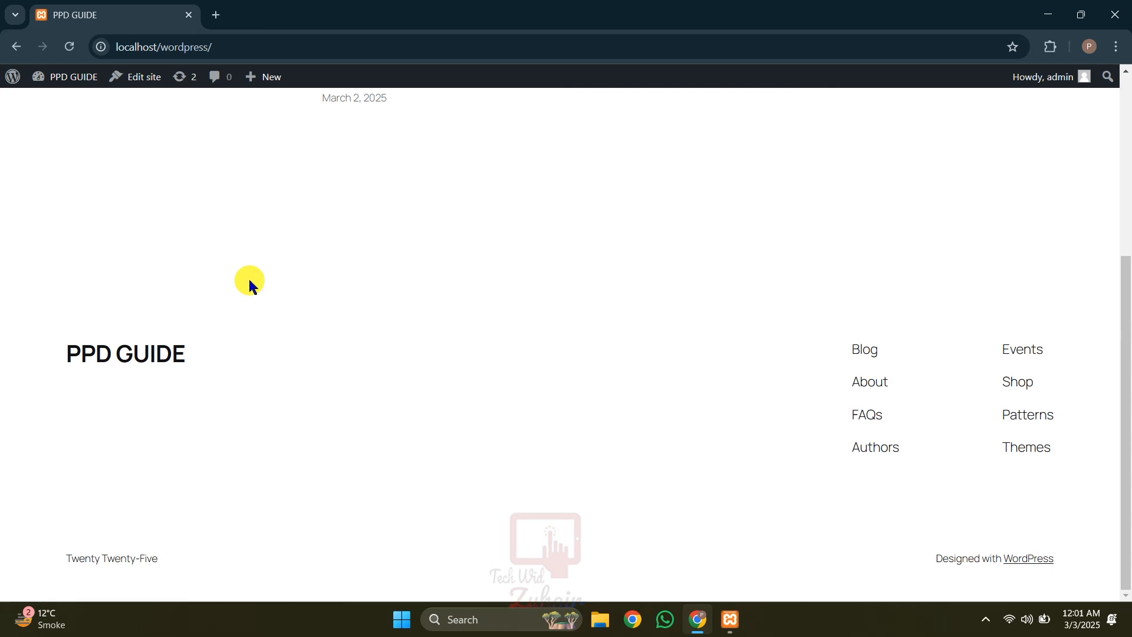
# Step: Close Chrome, stop the MySQL and Apache servers, and close the XAMPP Control Panel
pyautogui.click(1121, 5)
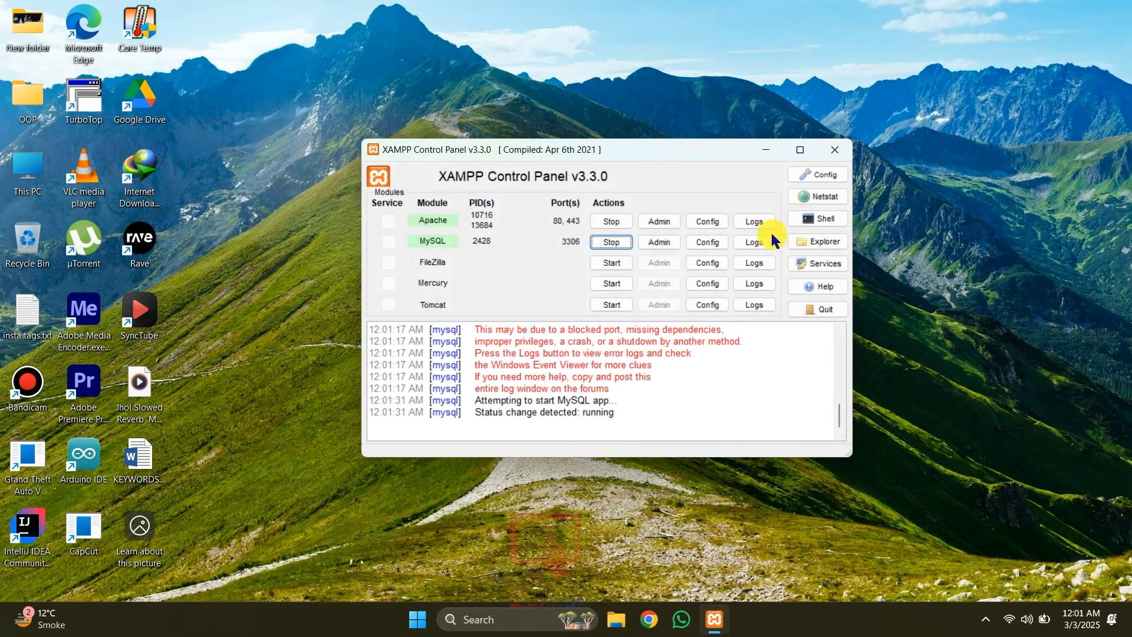
pyautogui.click(602, 242)
pyautogui.click(611, 222)
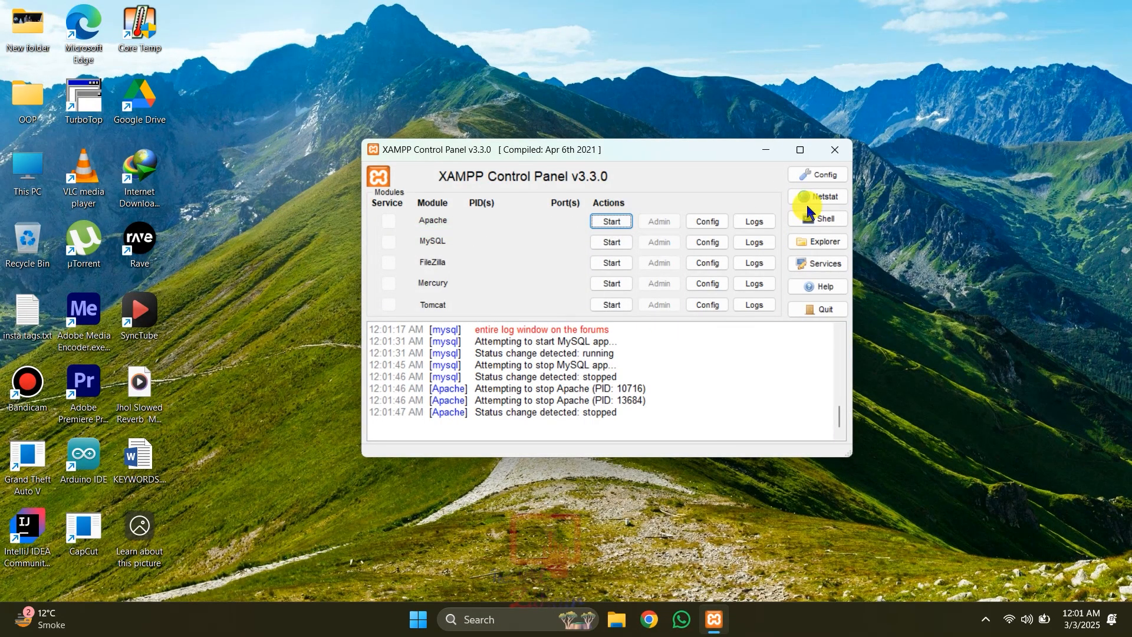
pyautogui.click(835, 153)
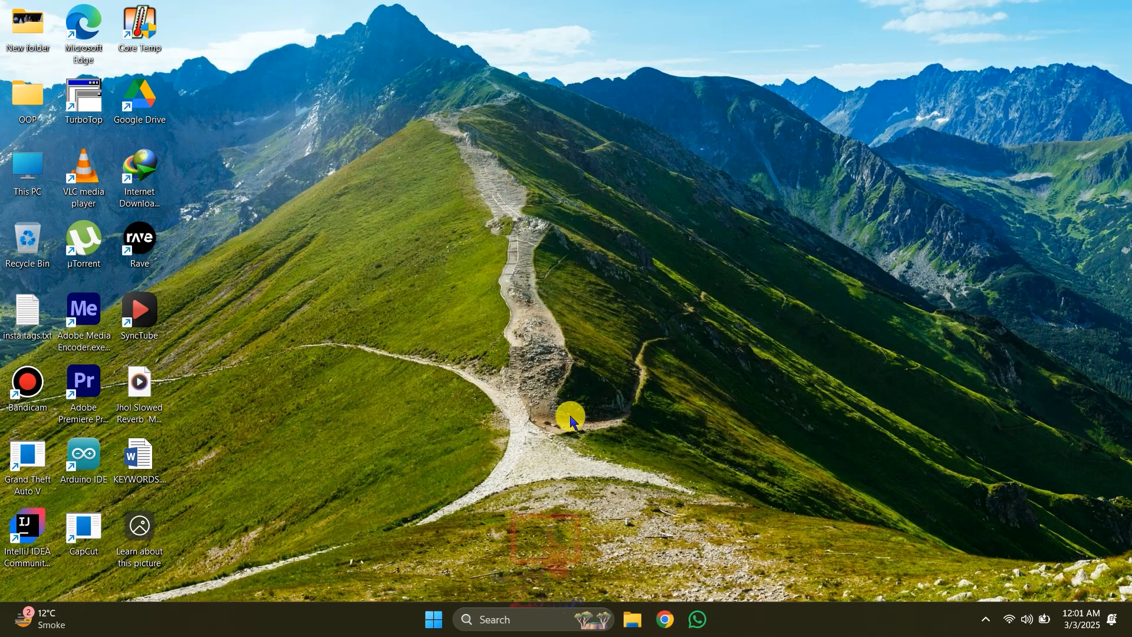